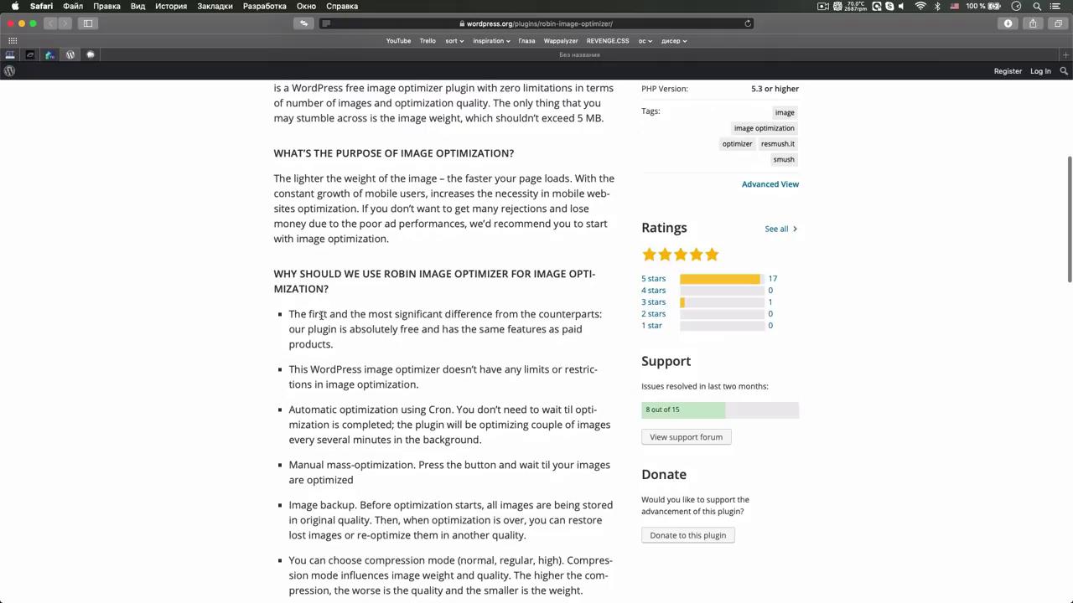
Go back to the start of the Robin plugin page, and locate Smush in the uWebDesign site's installed plugins.
scroll(321, 315, up, 8)
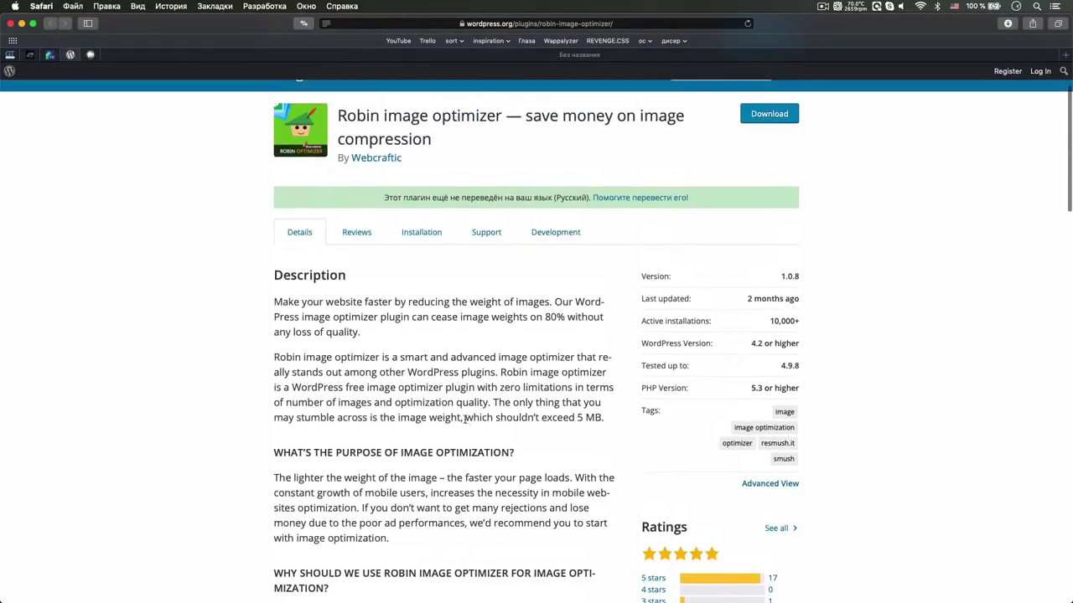
scroll(466, 421, up, 3)
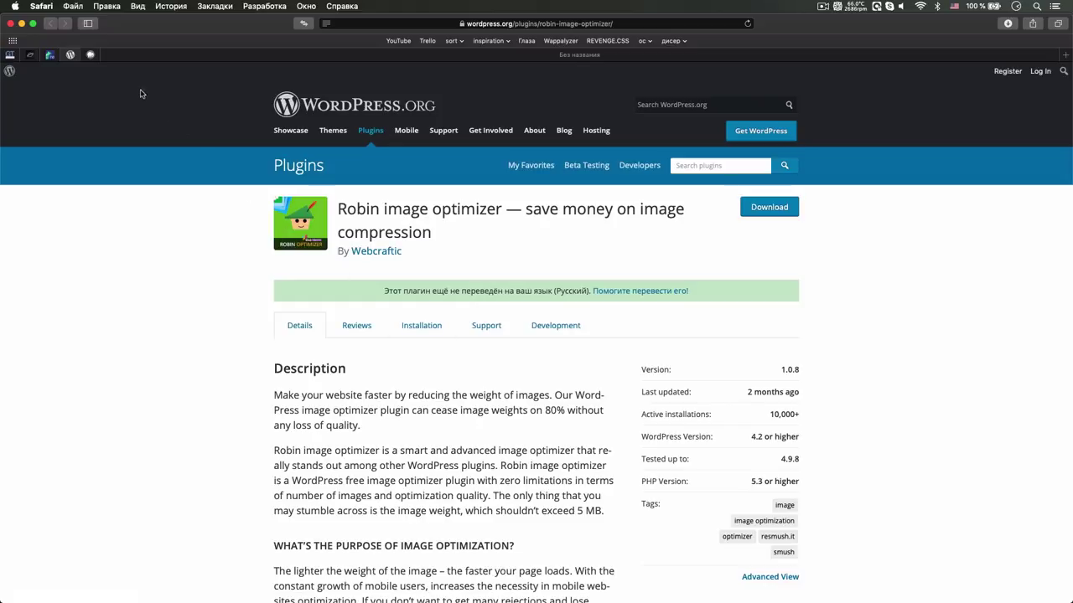
click(30, 56)
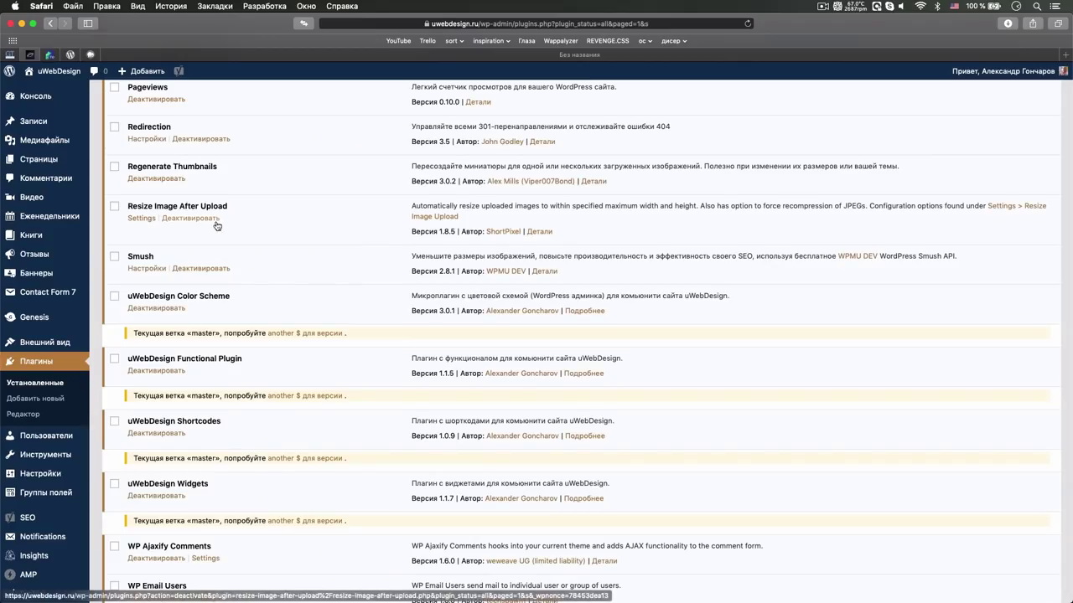
scroll(216, 222, down, 1)
scroll(216, 225, up, 1)
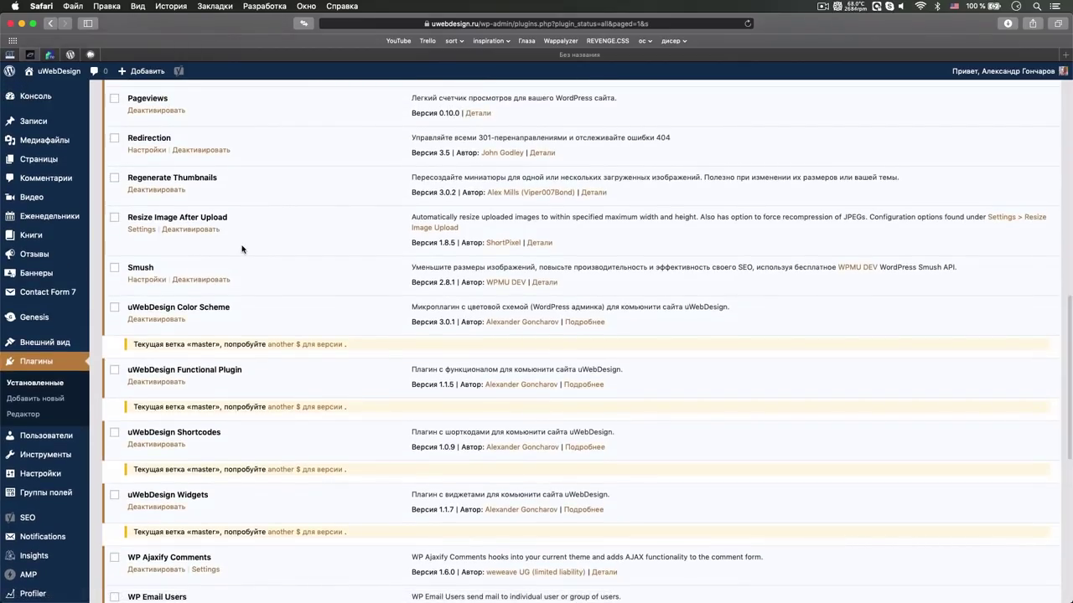
drag(128, 267, 164, 267)
click(167, 266)
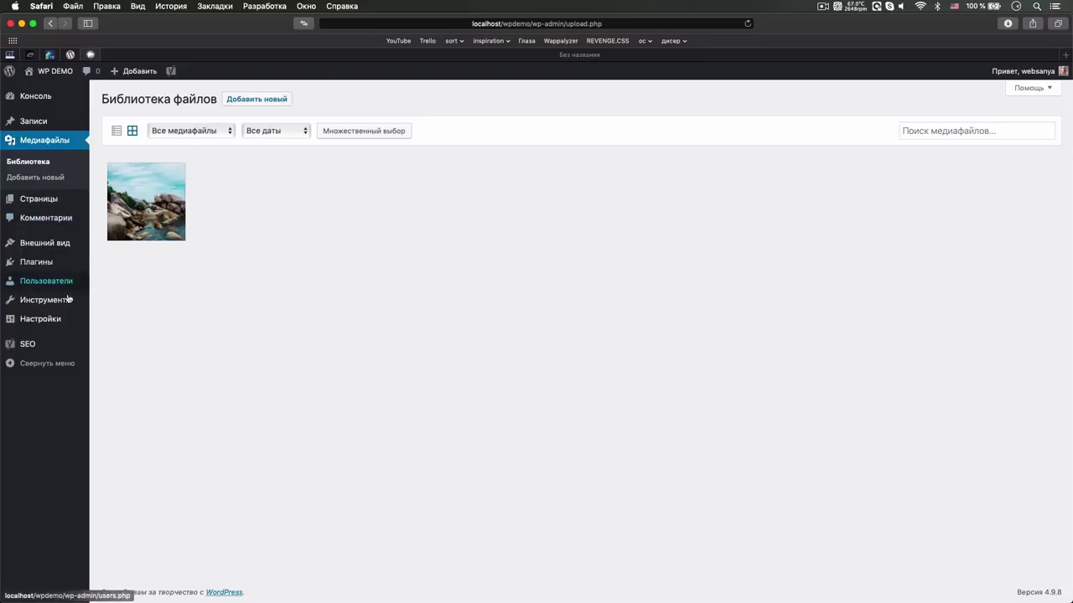
Open the Robin image optimizer settings on the WP DEMO site and examine its optimization statistics and file-size limit notice.
mouse_move(42, 319)
click(129, 432)
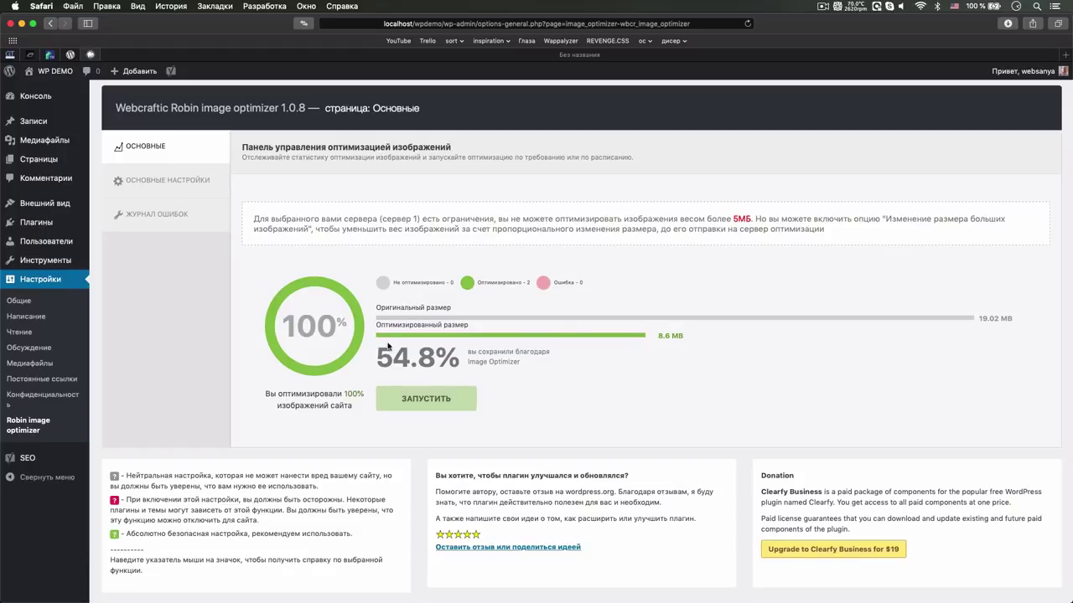
scroll(294, 331, down, 1)
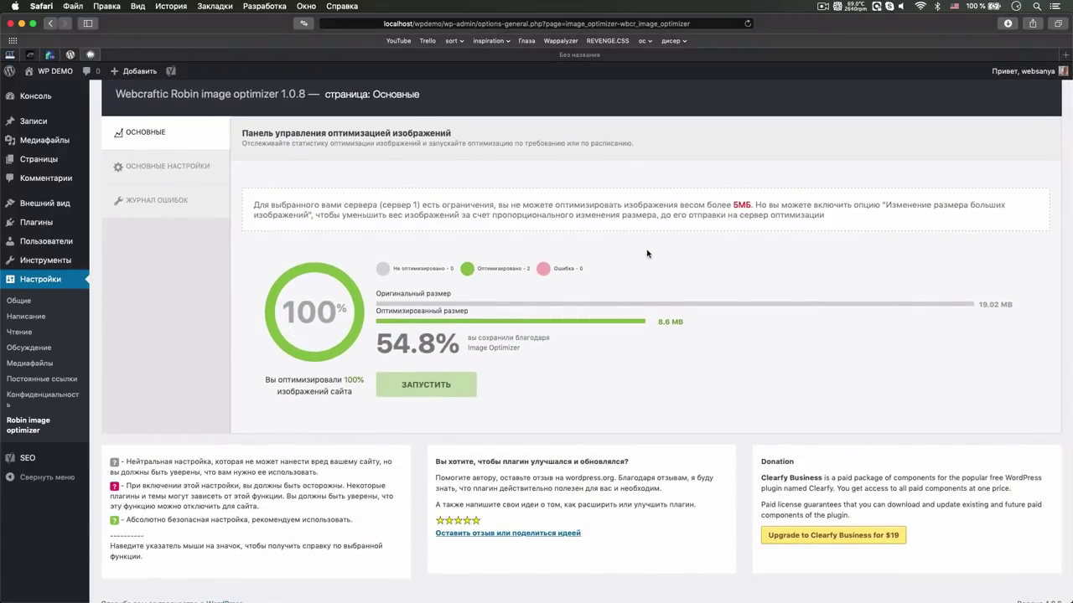
drag(735, 202, 748, 202)
click(782, 215)
Open the plugin's basic settings and compare the optimization server and compression mode options, keeping Сервер 1 and Средний.
click(192, 168)
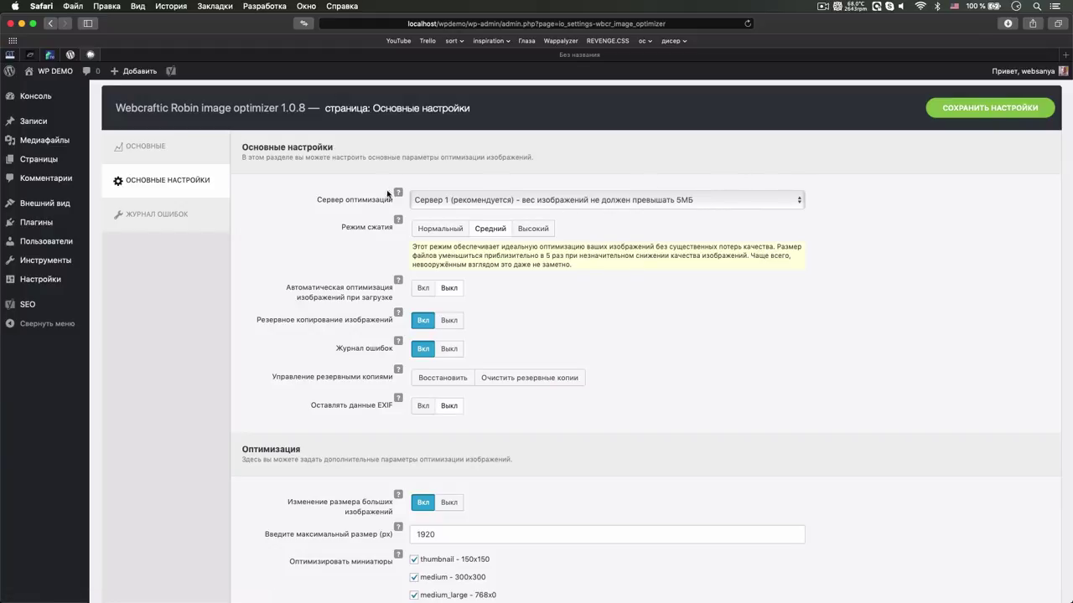
scroll(569, 299, down, 3)
scroll(521, 196, up, 3)
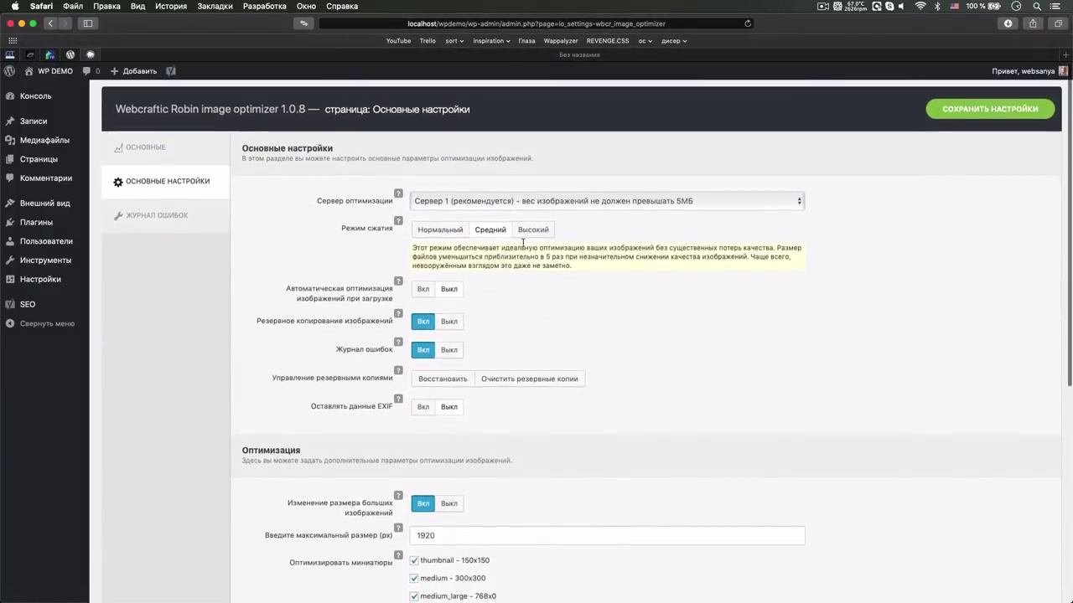
click(522, 199)
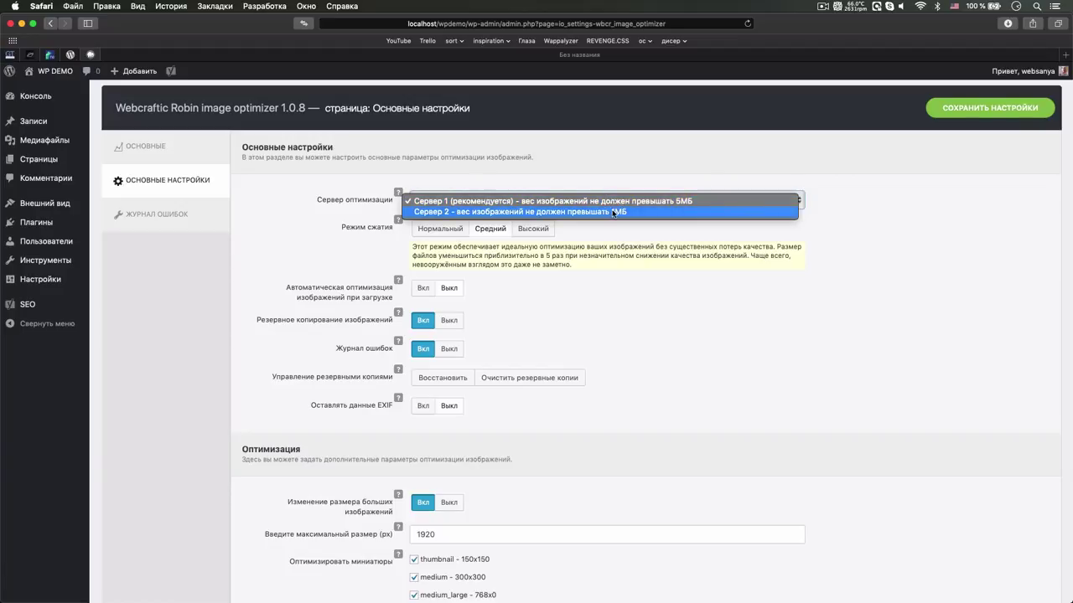
click(625, 235)
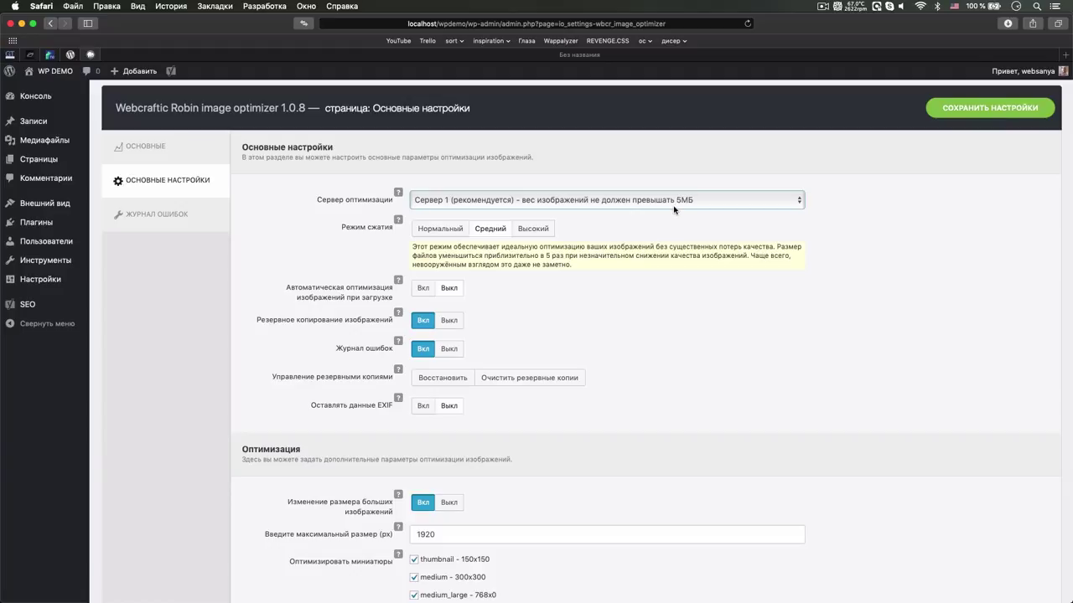
click(676, 206)
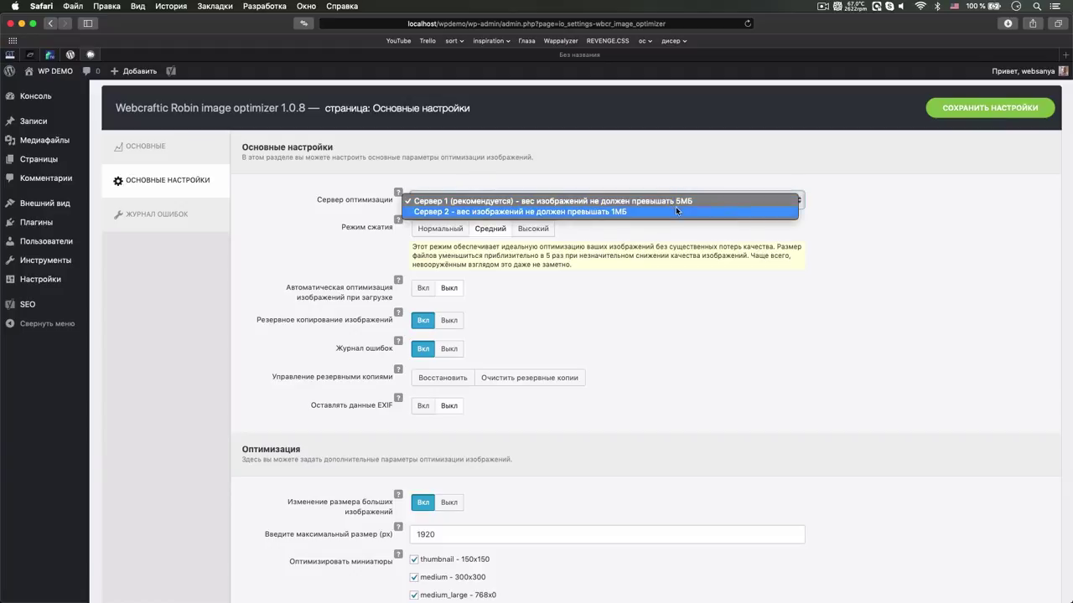
click(644, 234)
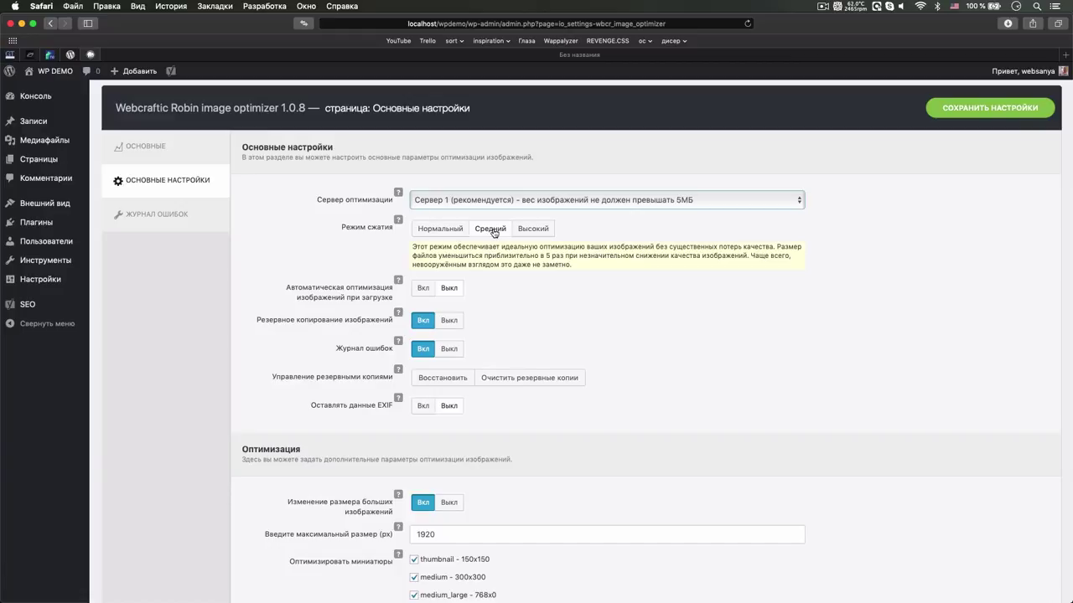
click(440, 231)
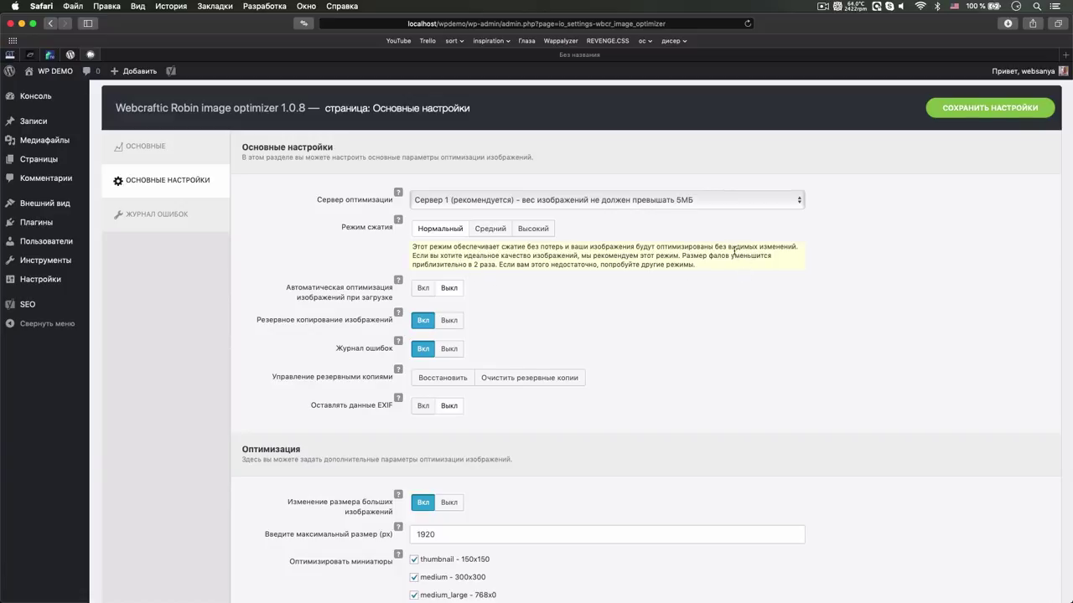
click(488, 229)
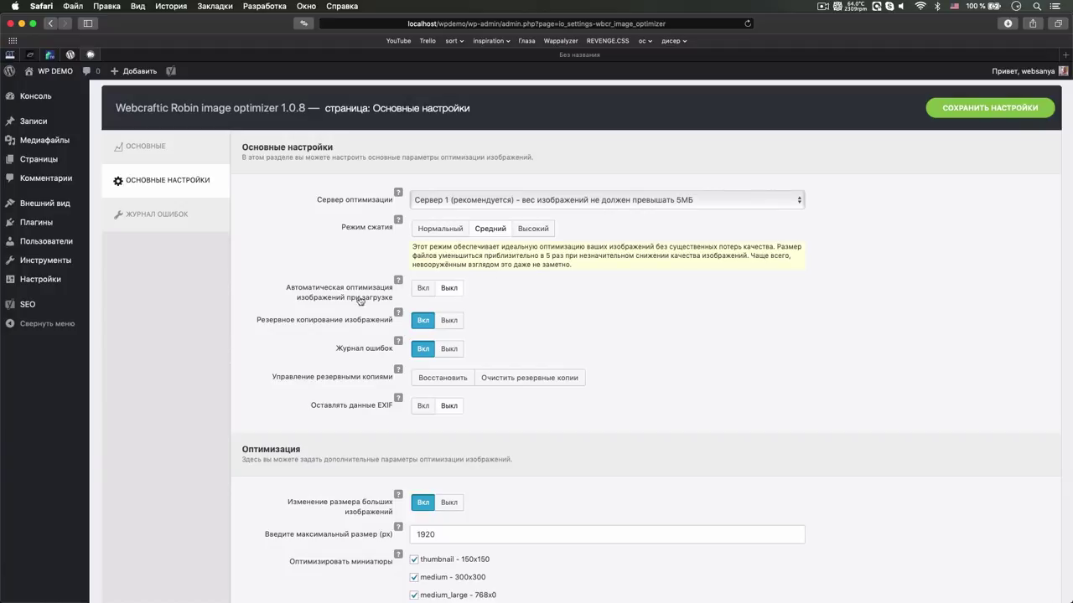
Switch to Finder, inspect the podcast-180 backup images in uploads/wio_backup/2018/10, and return to the Safari settings page.
mouse_move(399, 317)
key(super+Tab)
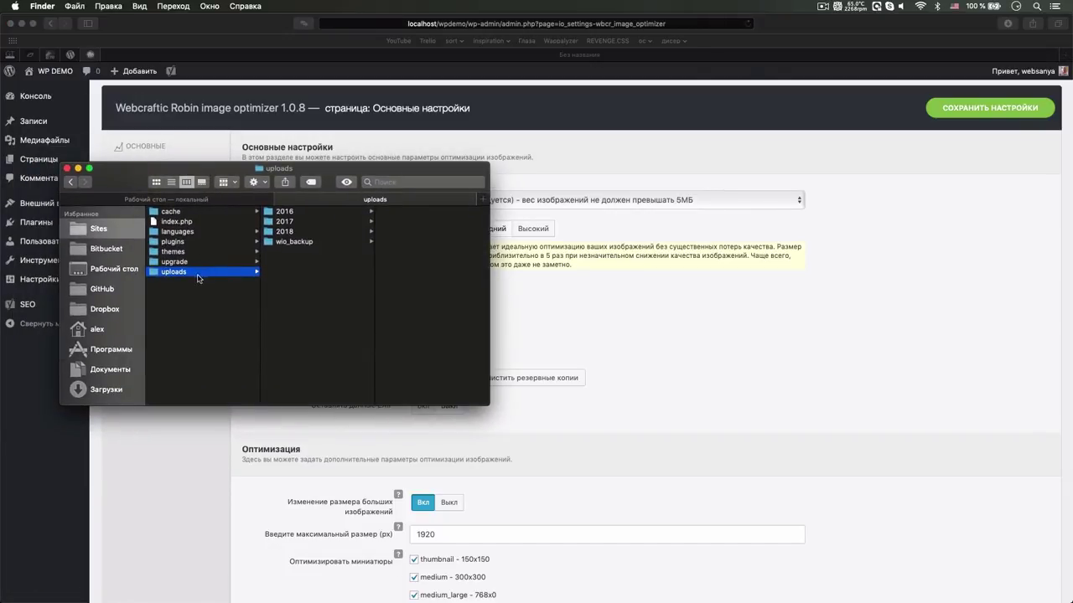
click(300, 245)
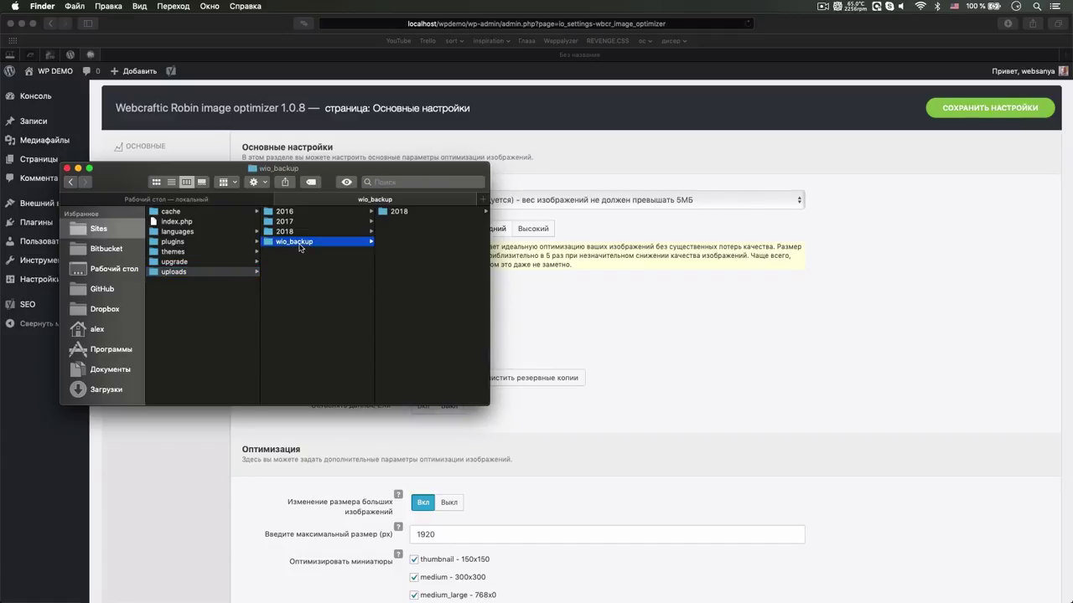
click(404, 213)
click(406, 214)
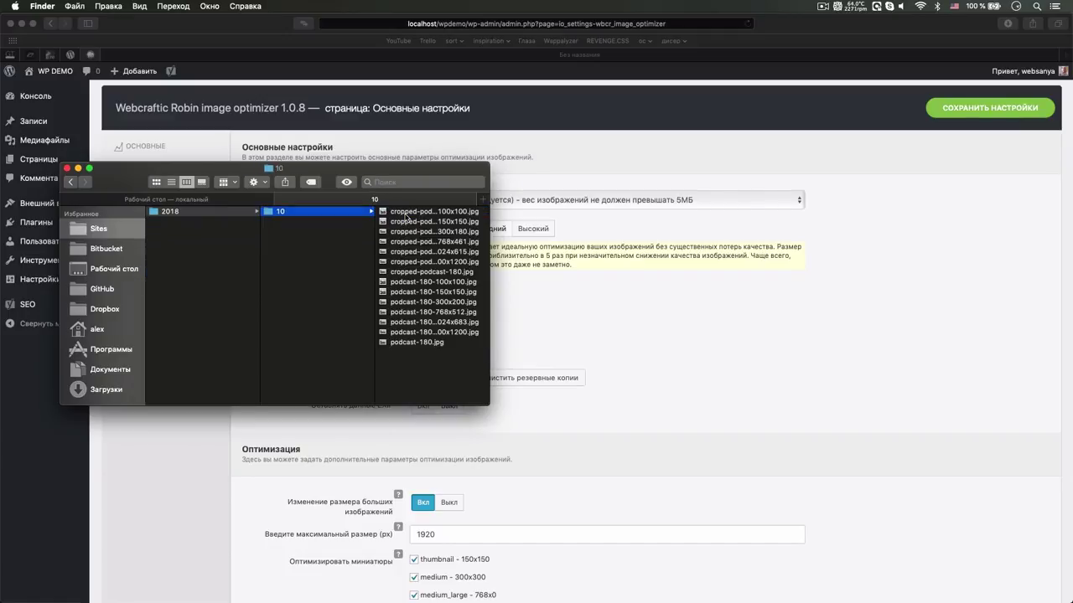
scroll(275, 253, left, 3)
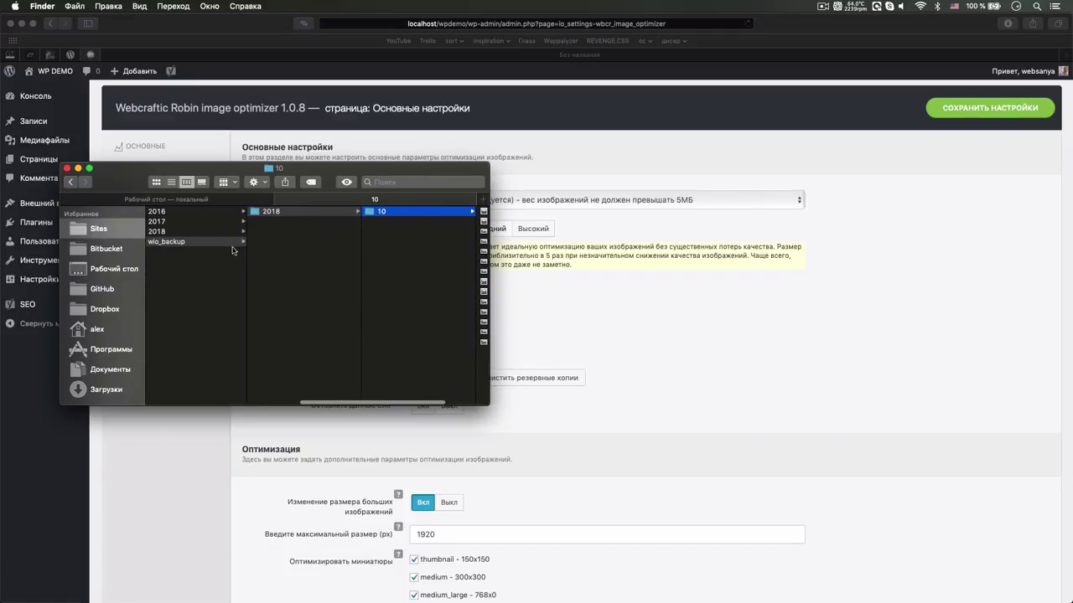
scroll(249, 251, right, 2)
scroll(248, 251, right, 2)
drag(447, 381, 453, 288)
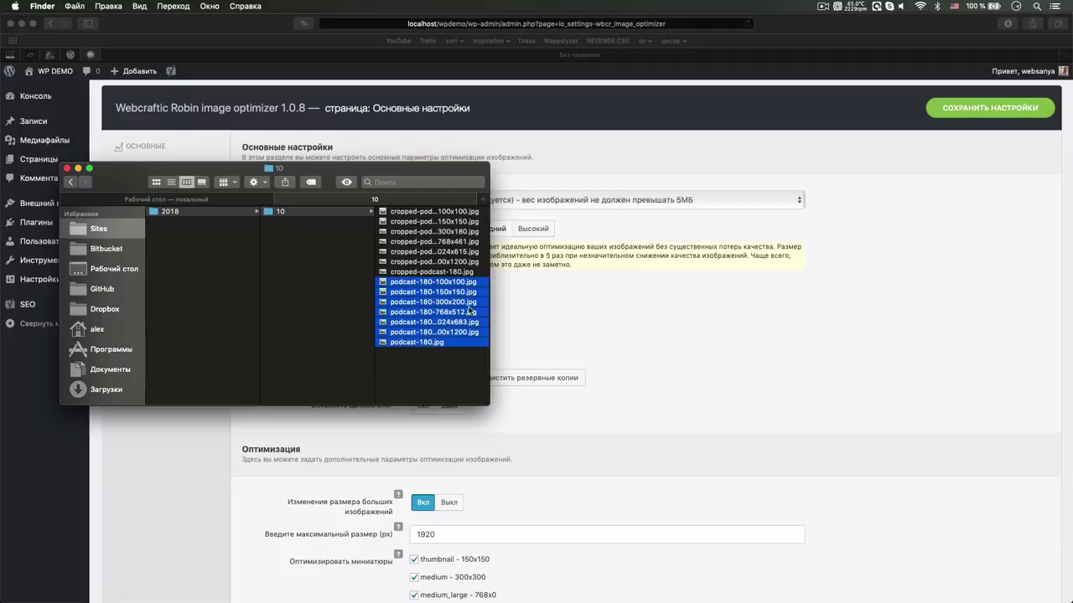
click(578, 334)
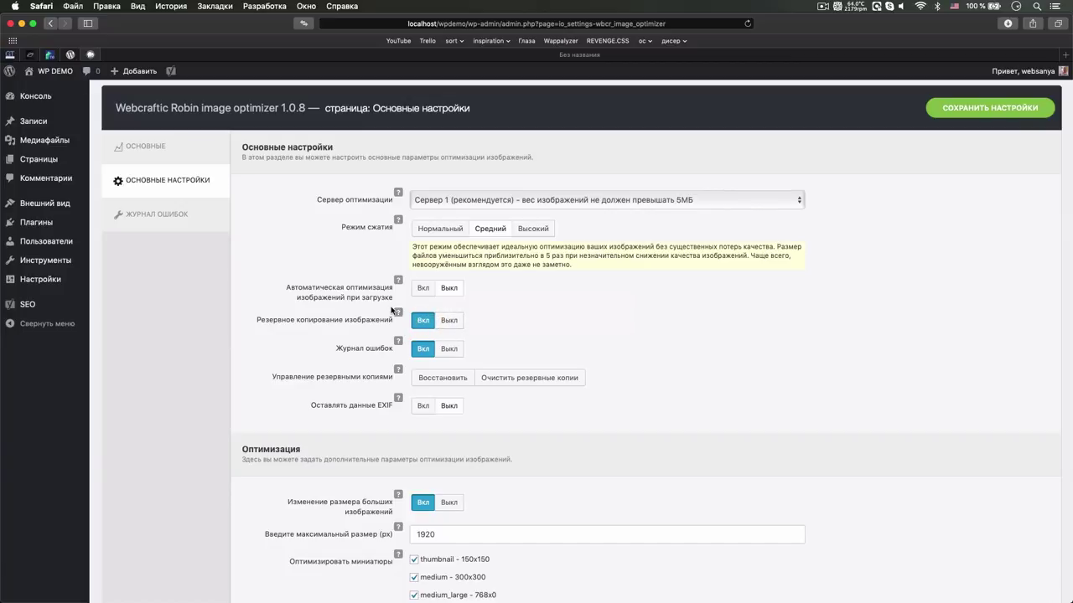
Check the plugin's error log page and return to the basic settings.
mouse_move(399, 314)
drag(171, 107, 294, 108)
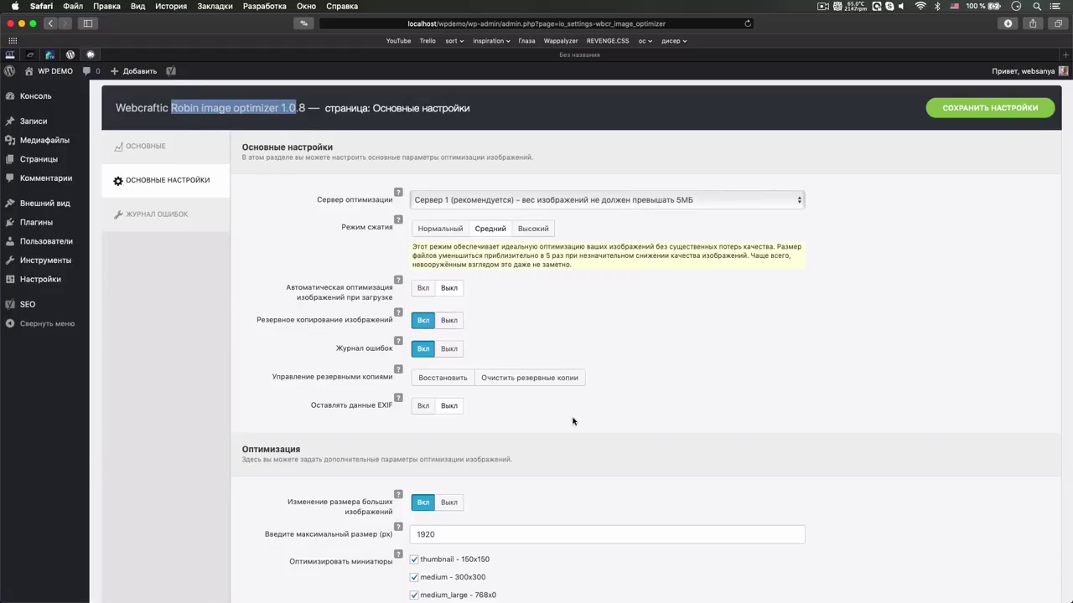
click(568, 332)
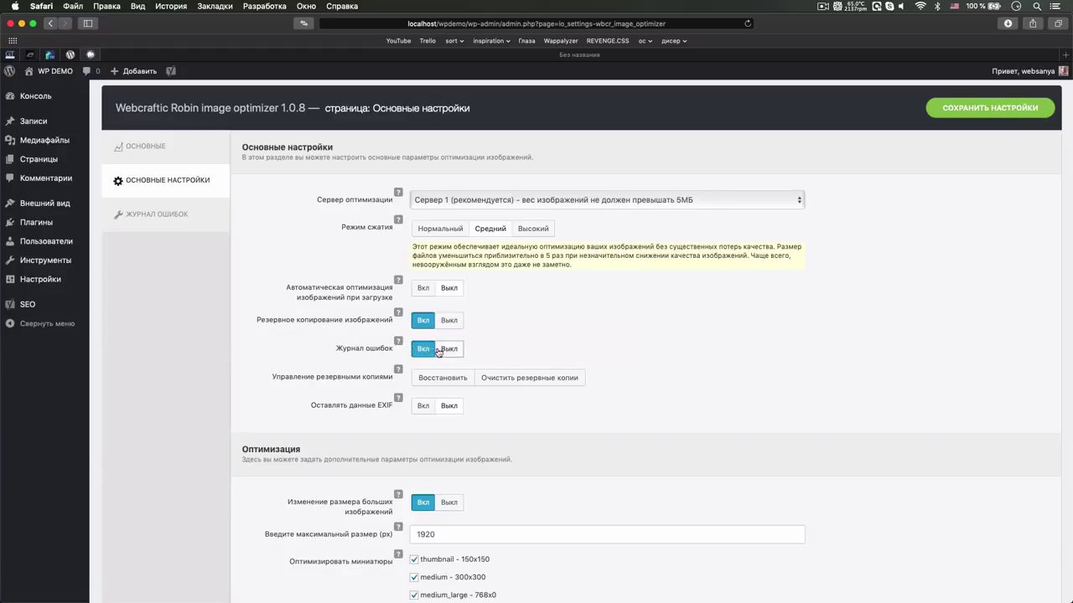
click(207, 213)
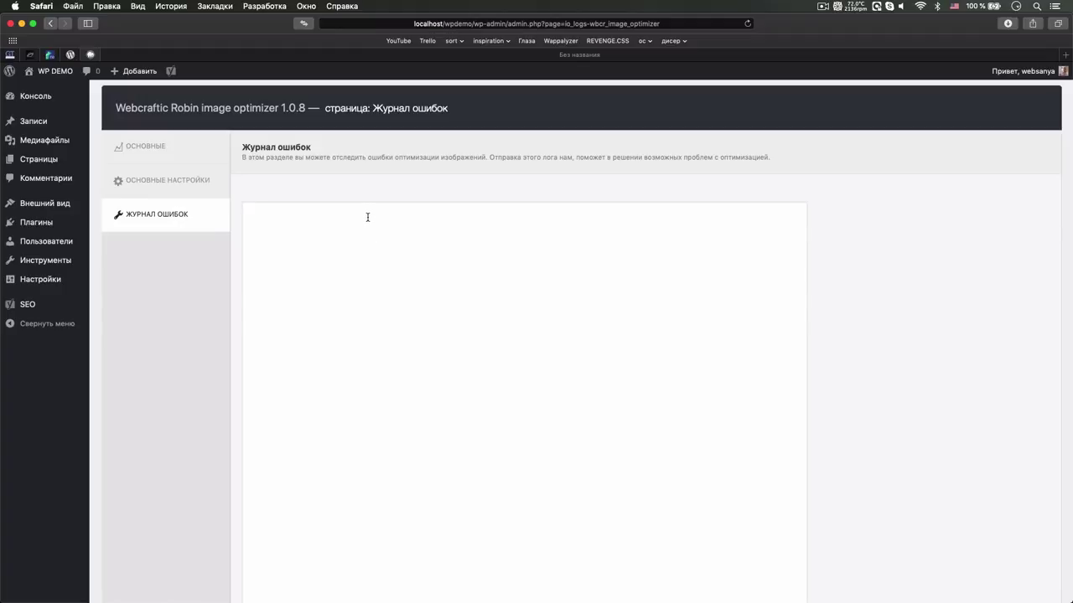
click(153, 184)
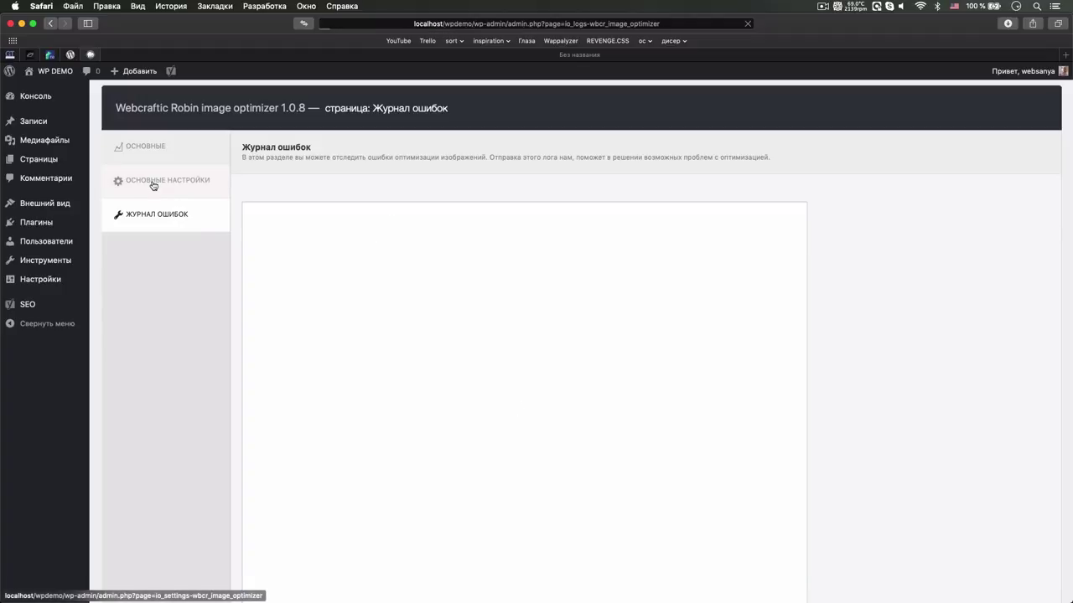
Examine the option for keeping EXIF data in the basic settings.
scroll(486, 375, down, 1)
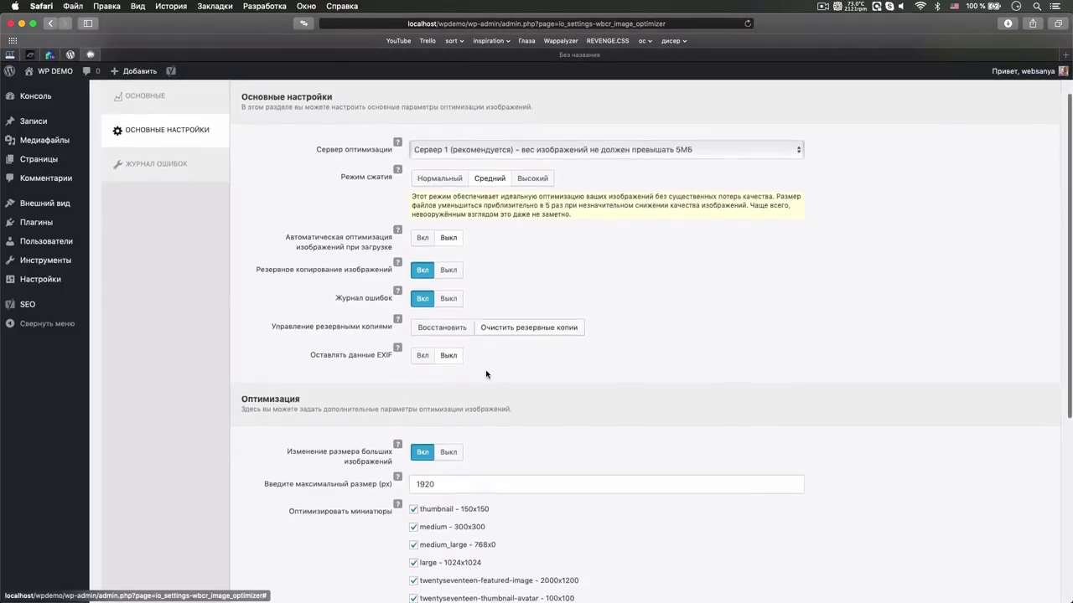
scroll(486, 374, down, 1)
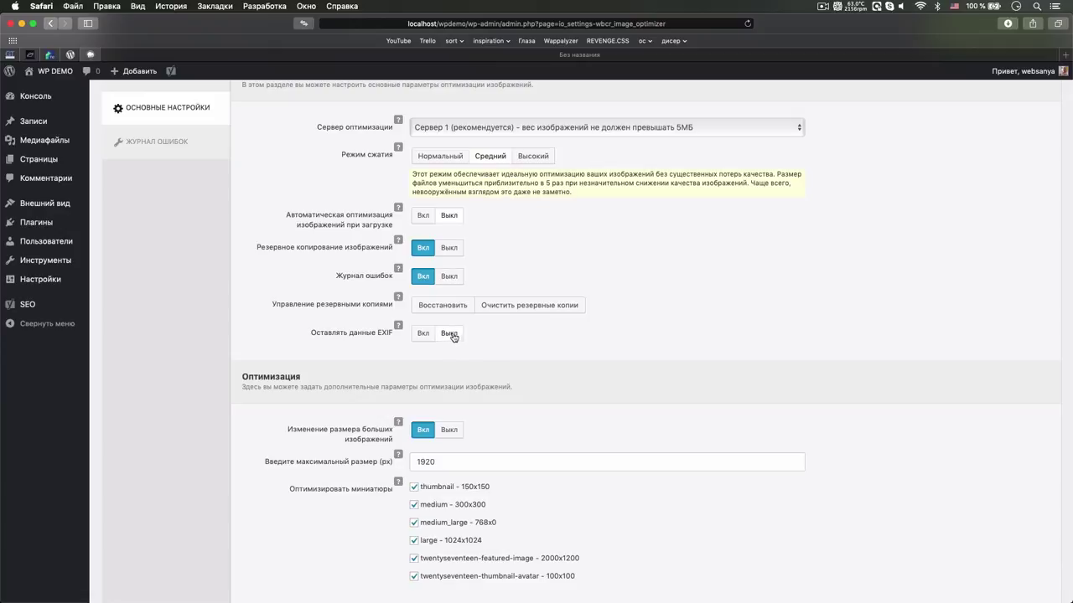
drag(301, 341, 502, 332)
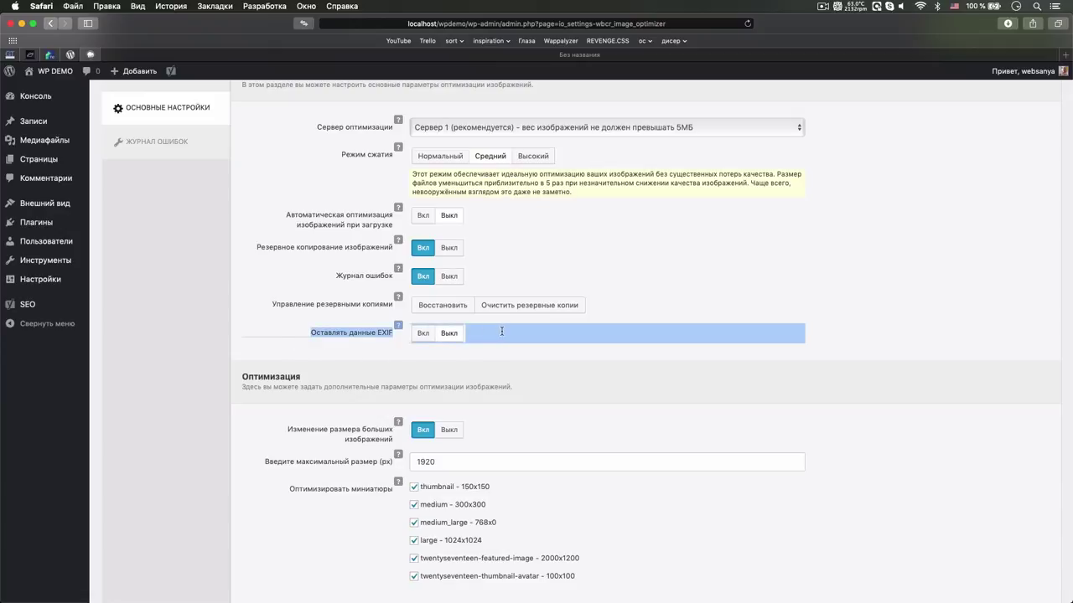
click(501, 332)
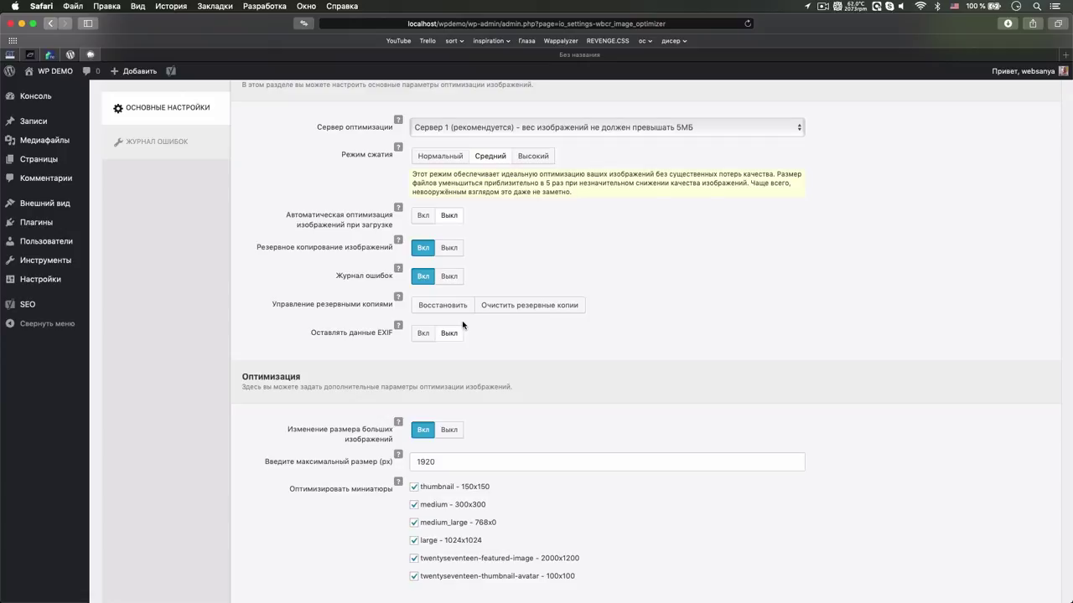
Set the maximum size for resizing large images to 2560 px in the optimization settings.
scroll(479, 400, down, 4)
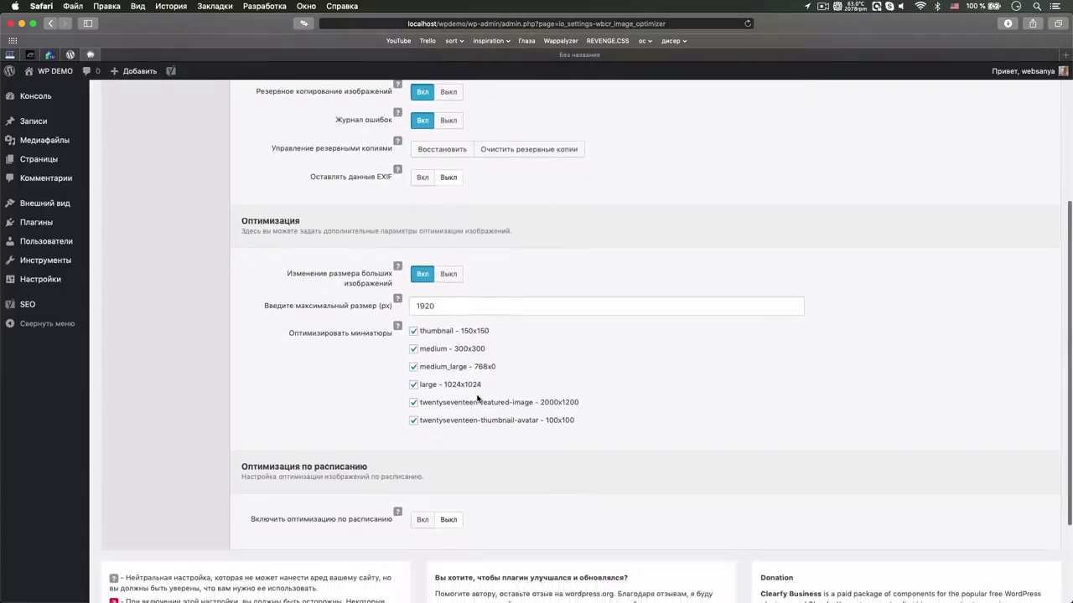
scroll(478, 399, down, 3)
scroll(456, 191, up, 3)
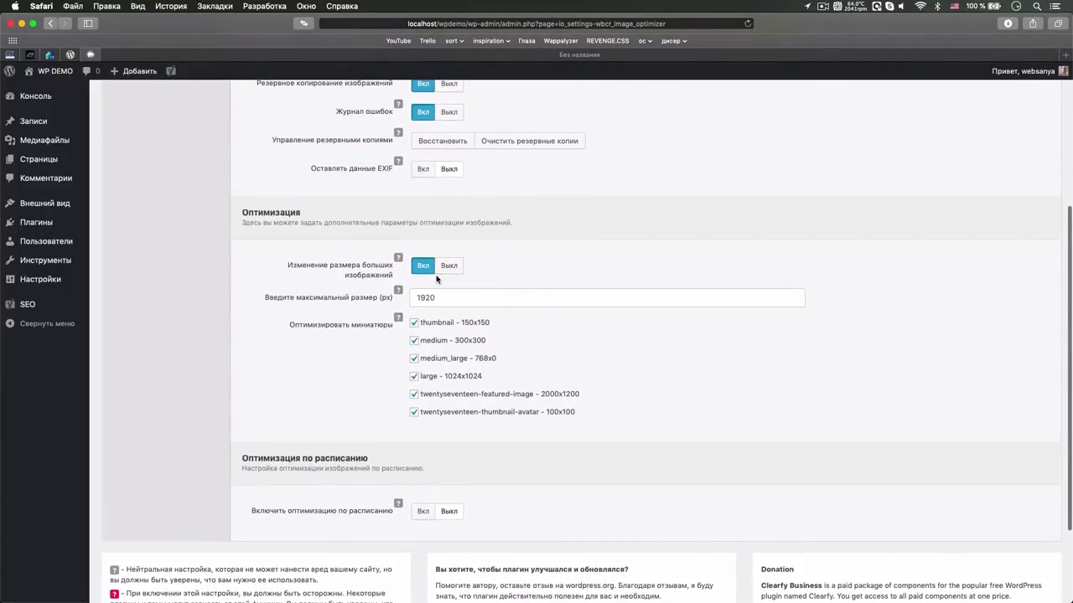
mouse_move(399, 259)
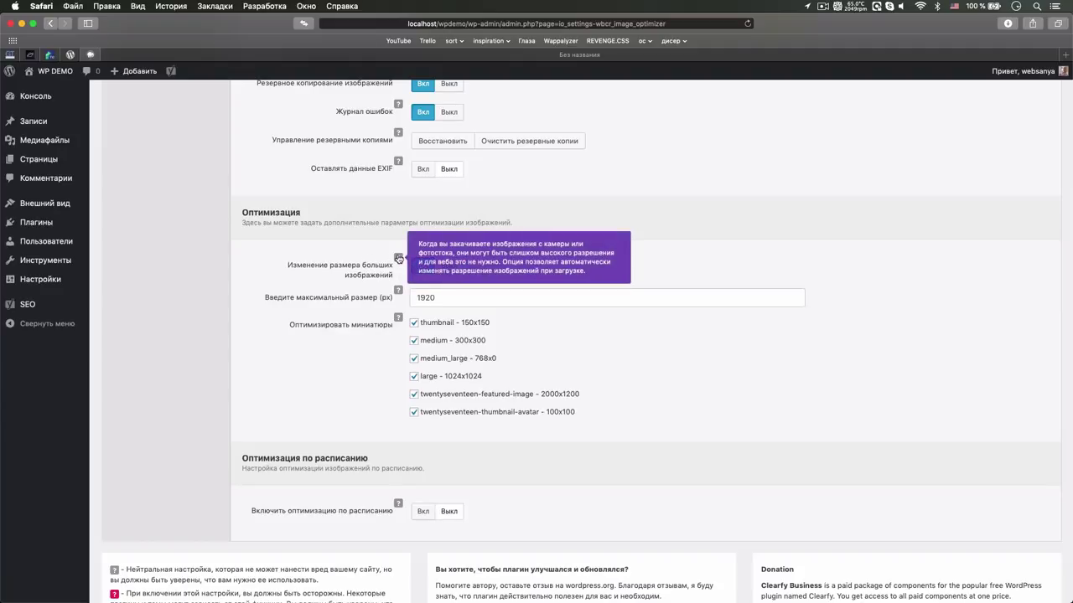
double_click(446, 296)
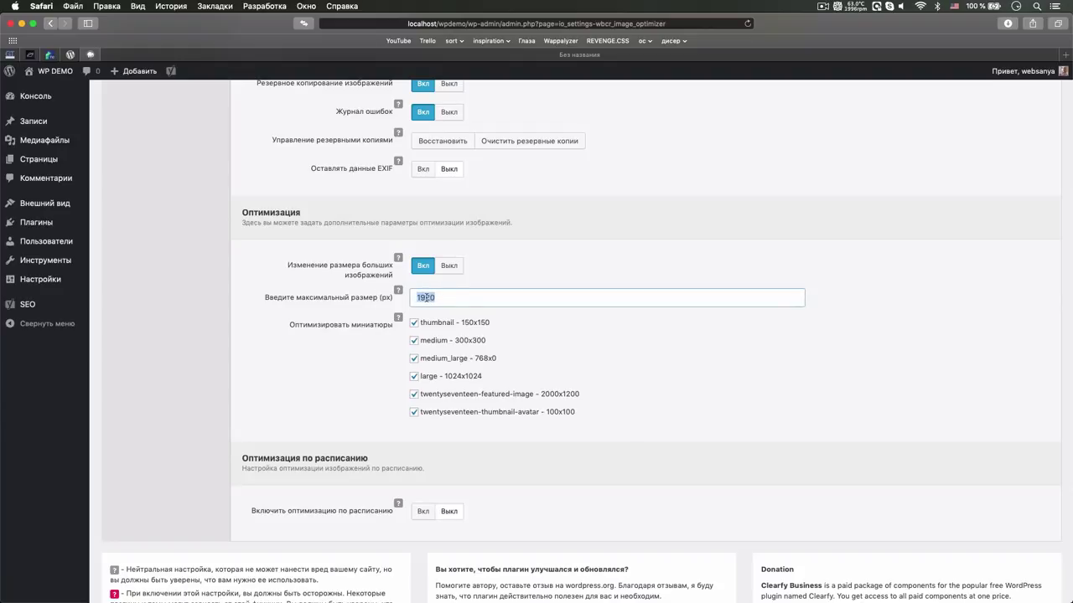
click(440, 298)
key(BackSpace)
key(BackSpace)
key(BackSpace)
key(BackSpace)
text(2560)
scroll(515, 305, up, 3)
scroll(515, 304, down, 3)
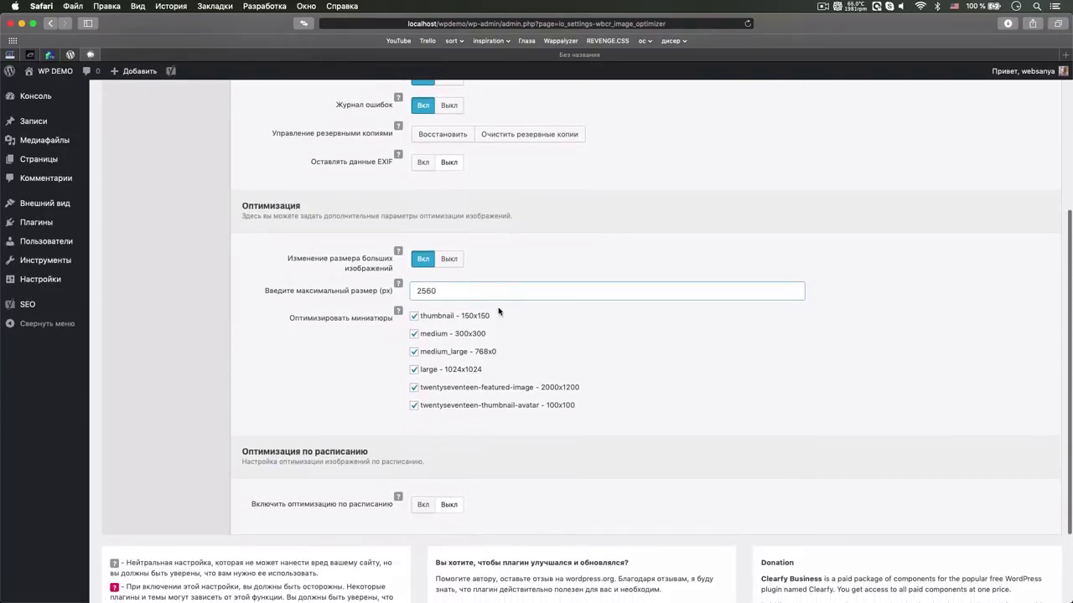
Set the maximum size for resizing large images to 1920 px in the optimization settings.
key(BackSpace)
key(BackSpace)
key(BackSpace)
key(BackSpace)
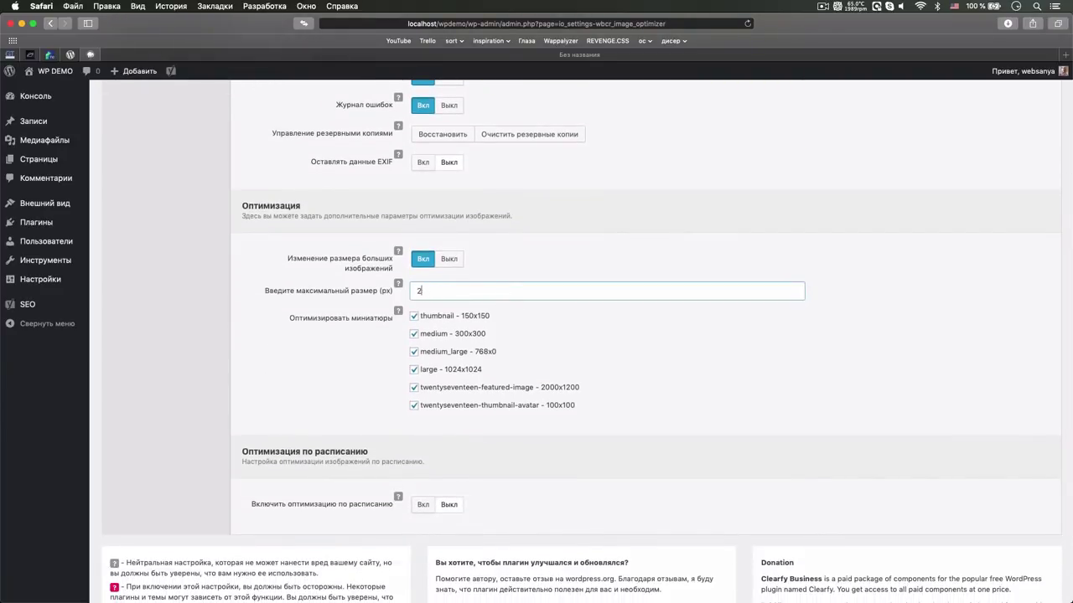
text(1920)
scroll(409, 386, down, 3)
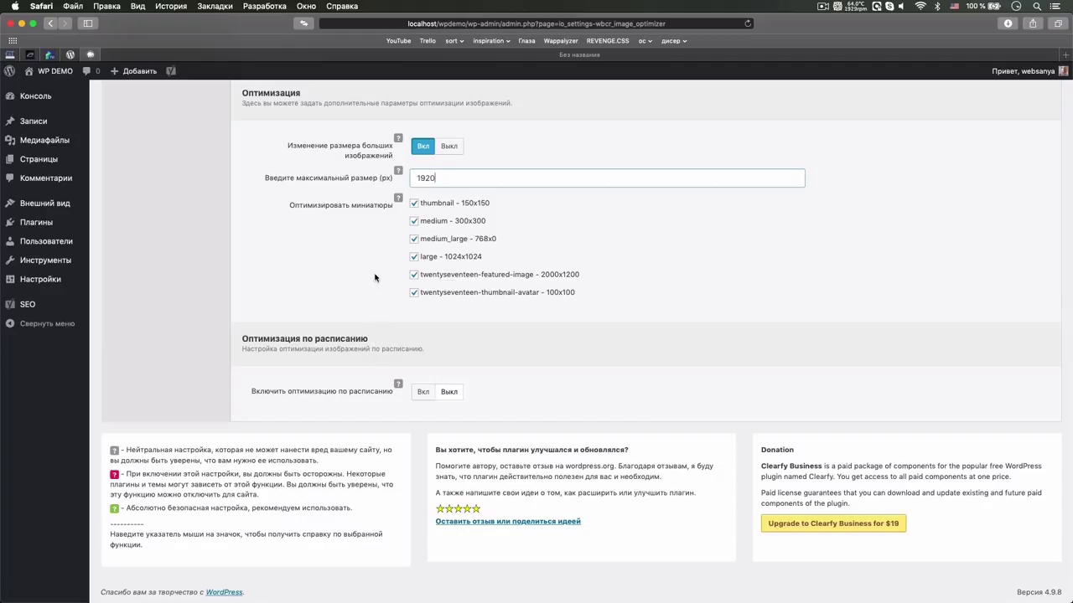
scroll(376, 257, up, 5)
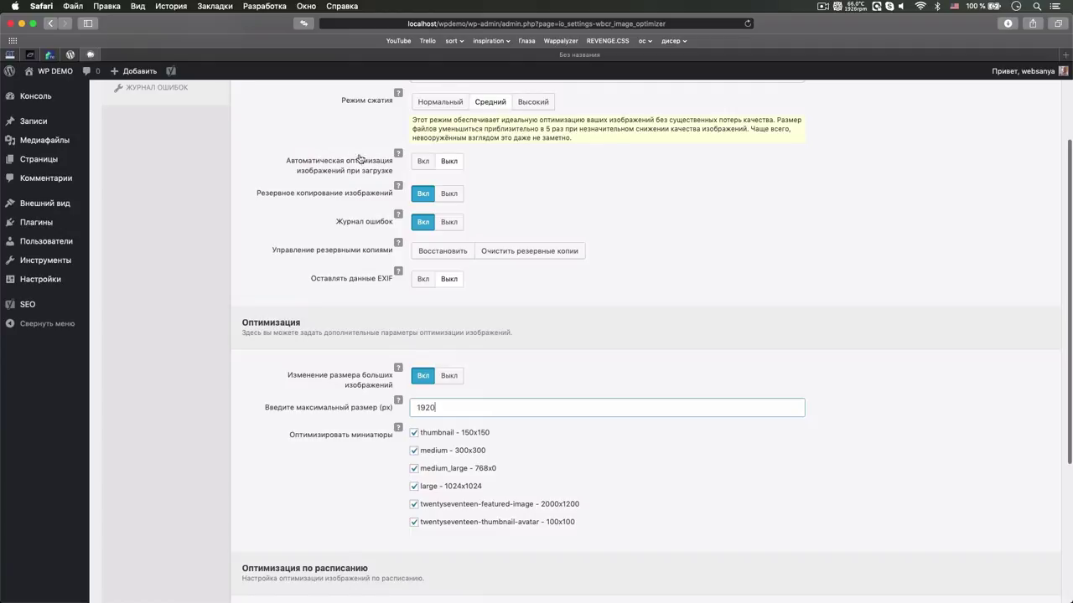
scroll(358, 169, down, 5)
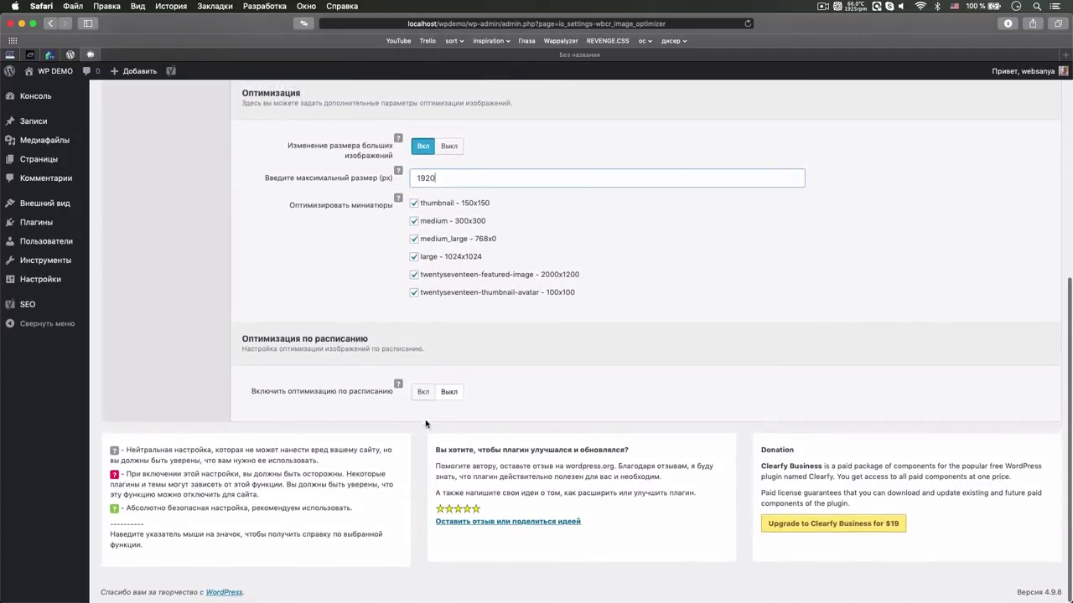
Enable scheduled optimization and review its run interval and images-per-iteration options.
click(422, 394)
scroll(427, 394, down, 2)
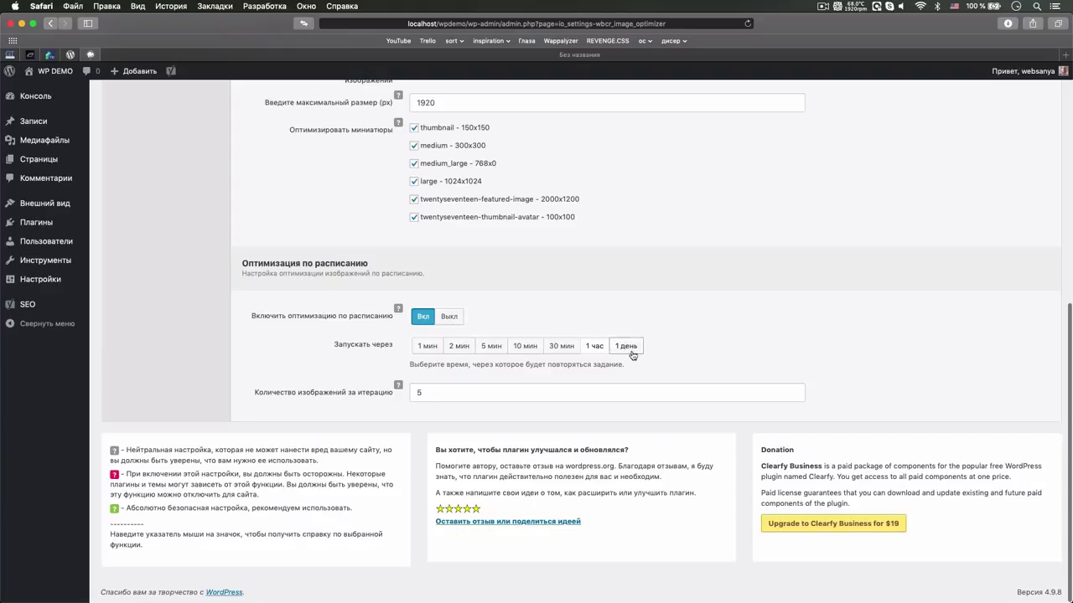
click(548, 395)
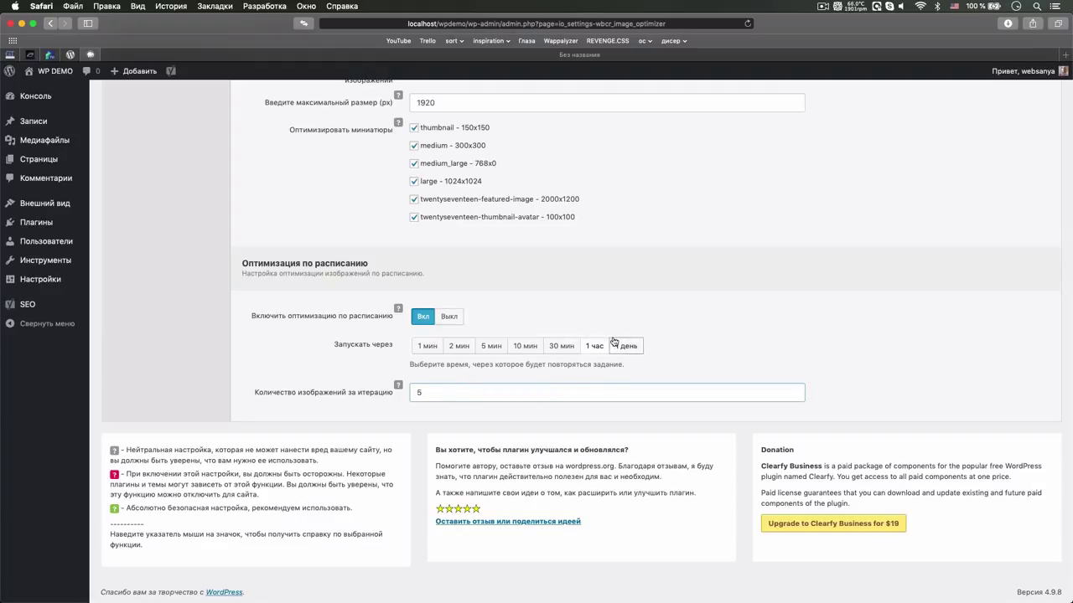
scroll(396, 263, up, 1)
scroll(396, 262, down, 1)
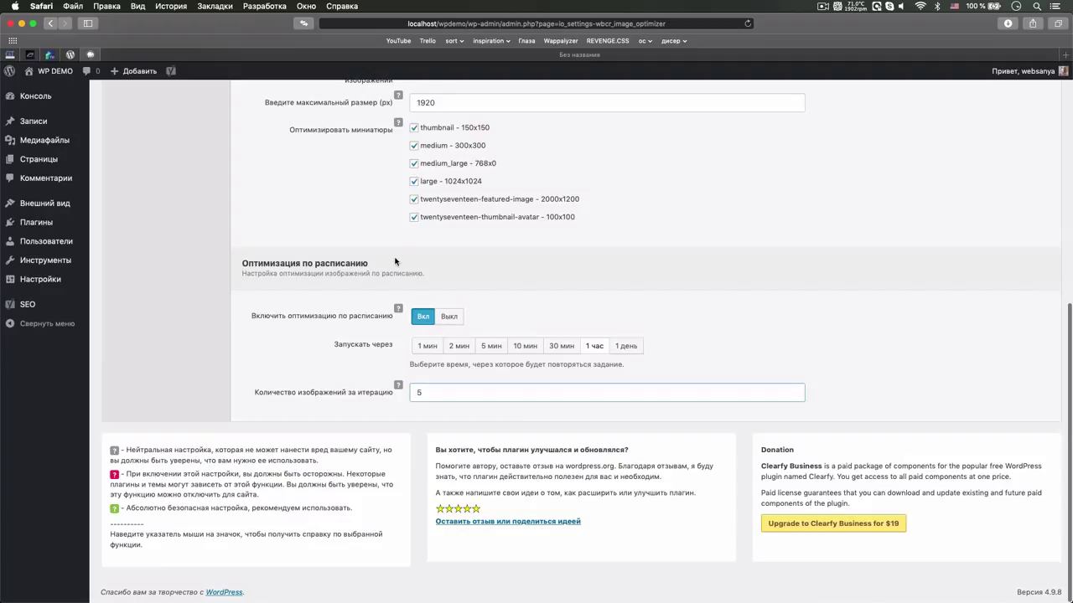
scroll(449, 321, up, 1)
scroll(448, 321, up, 4)
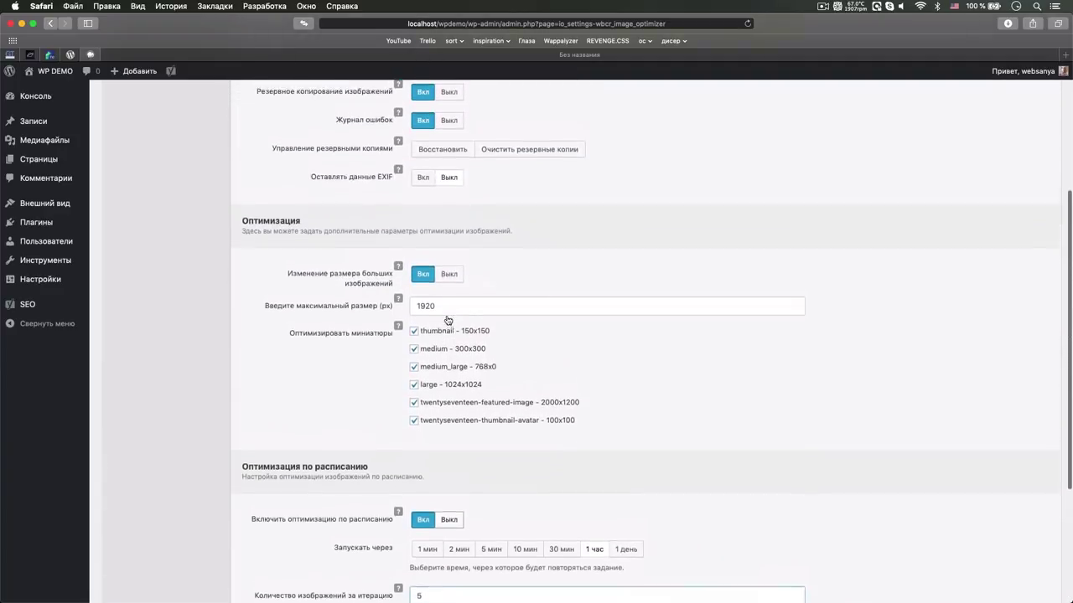
scroll(447, 316, down, 4)
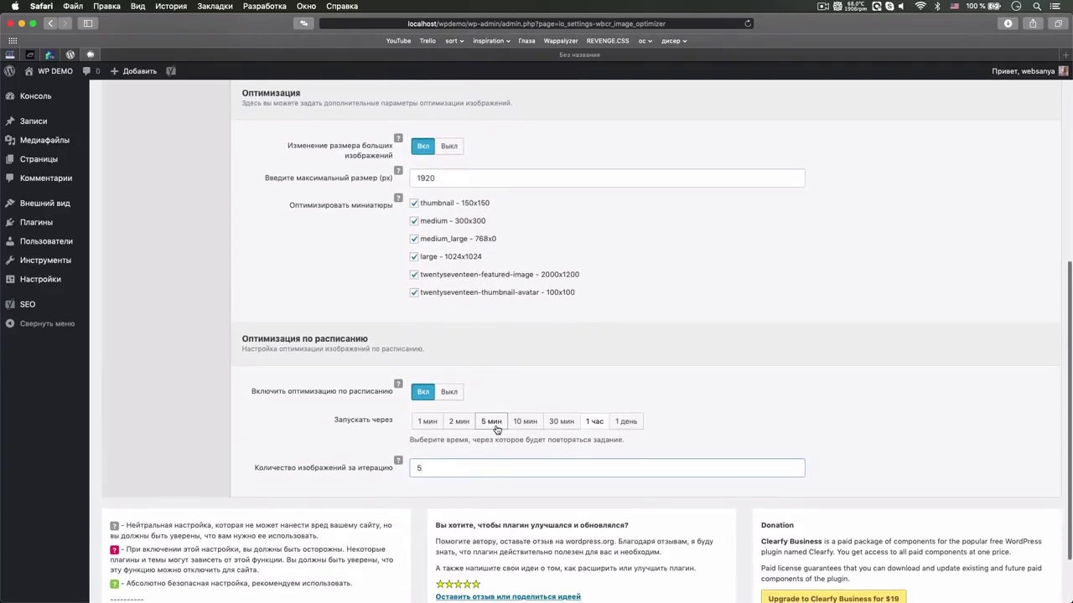
scroll(486, 424, up, 8)
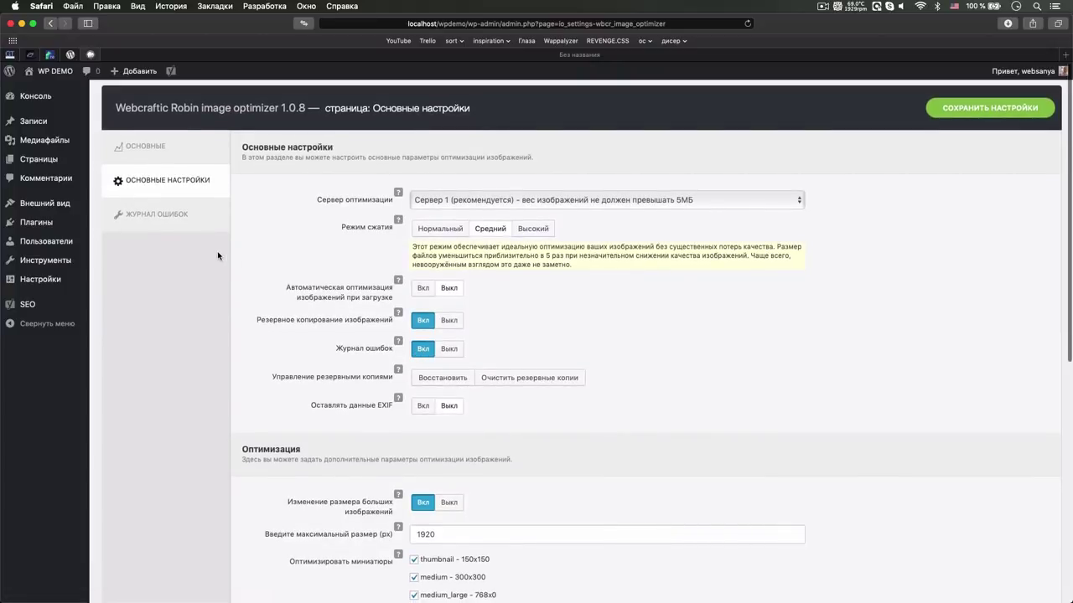
Open the media library's upload area for new files and bring up the file chooser.
click(45, 140)
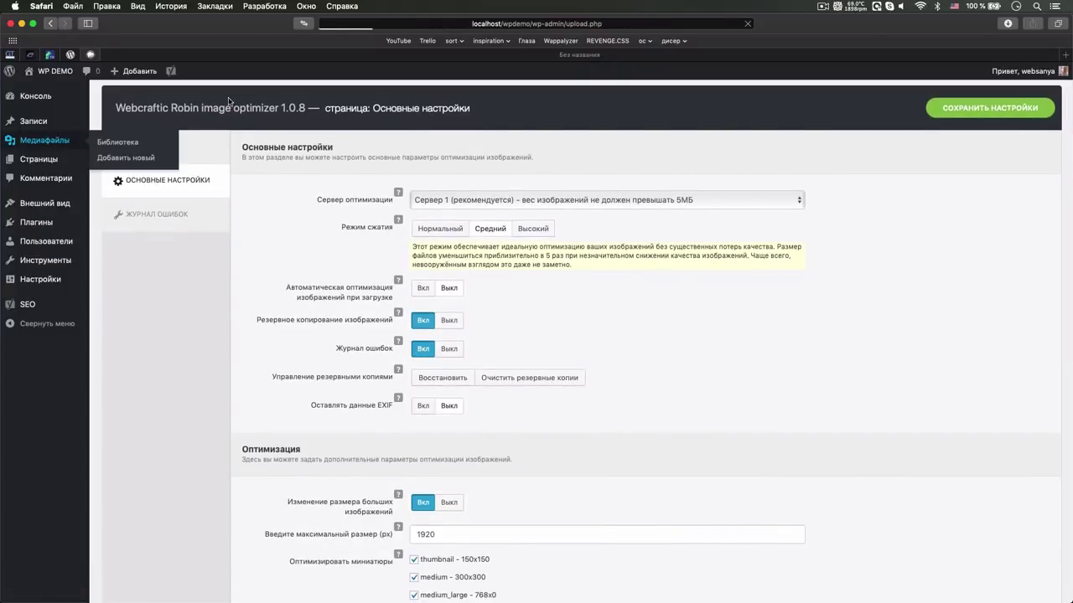
click(259, 98)
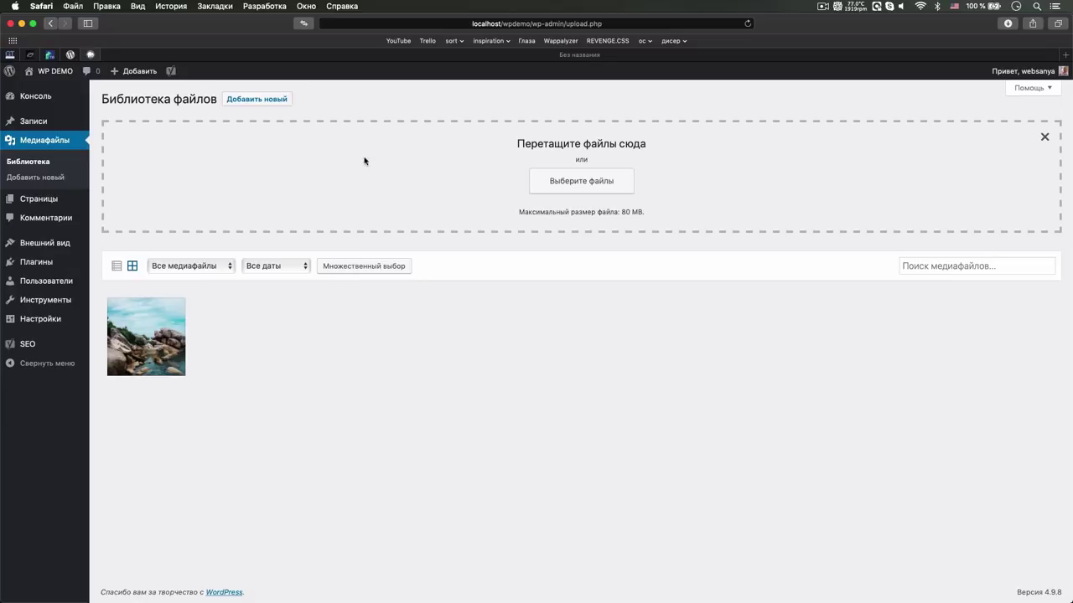
click(256, 99)
click(279, 101)
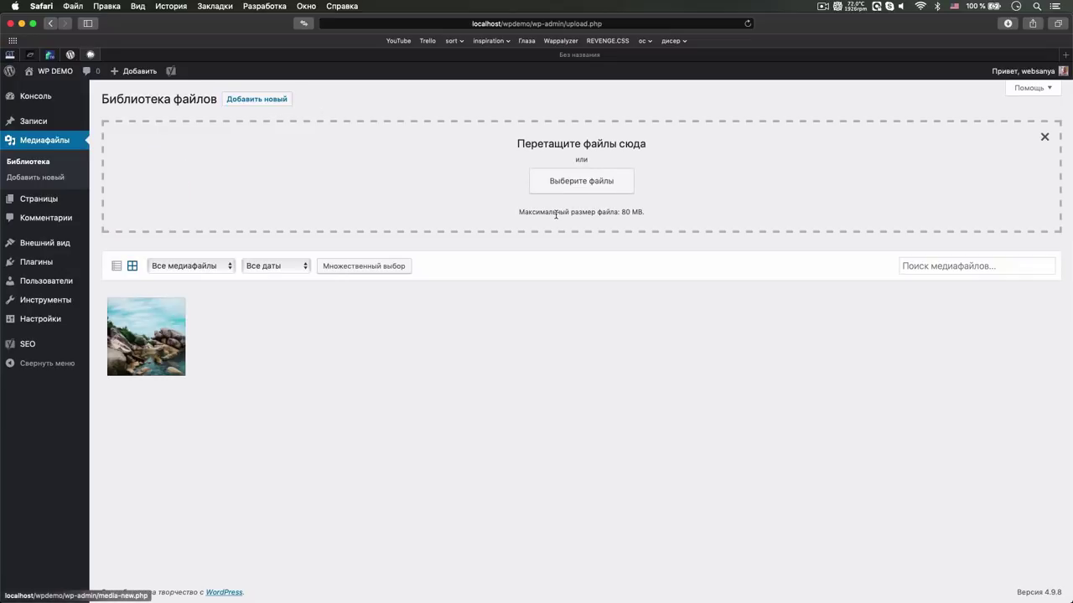
click(561, 186)
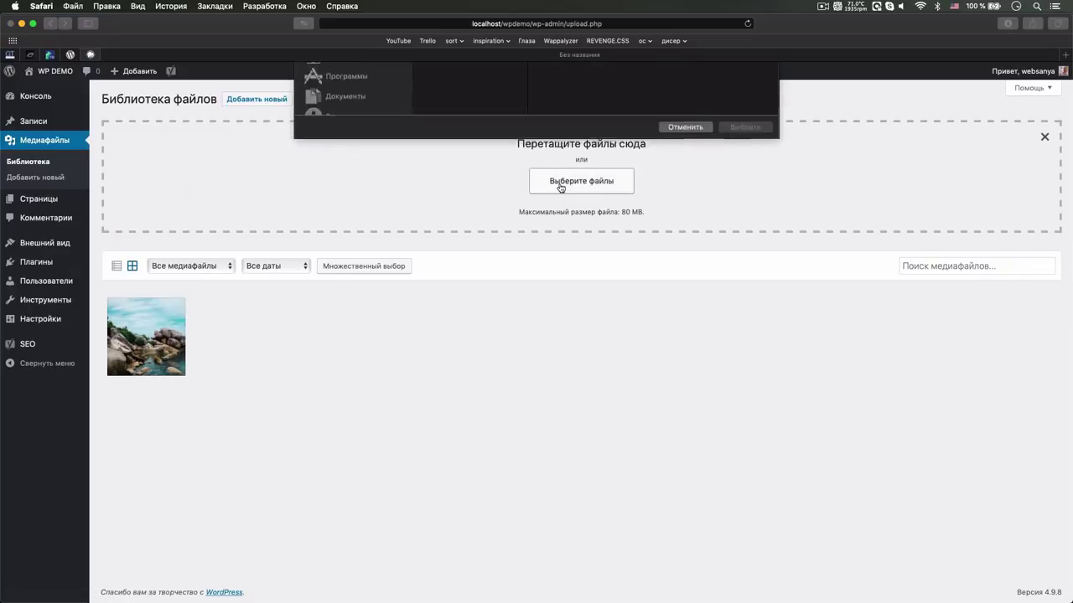
Upload the images test-01, test-02 and test-03 from the desktop to the media library.
click(453, 102)
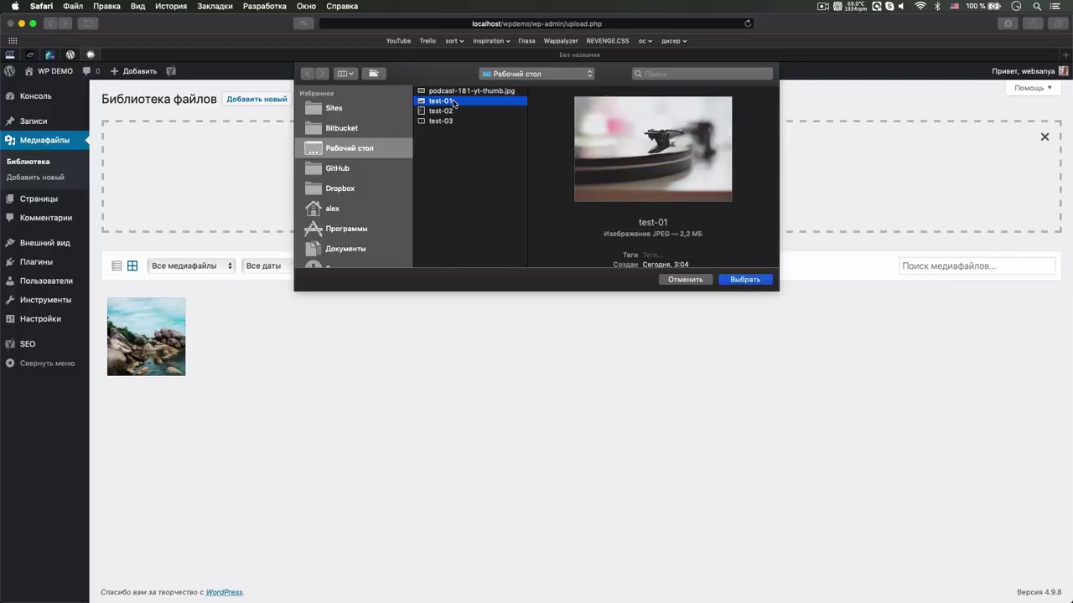
key(Down)
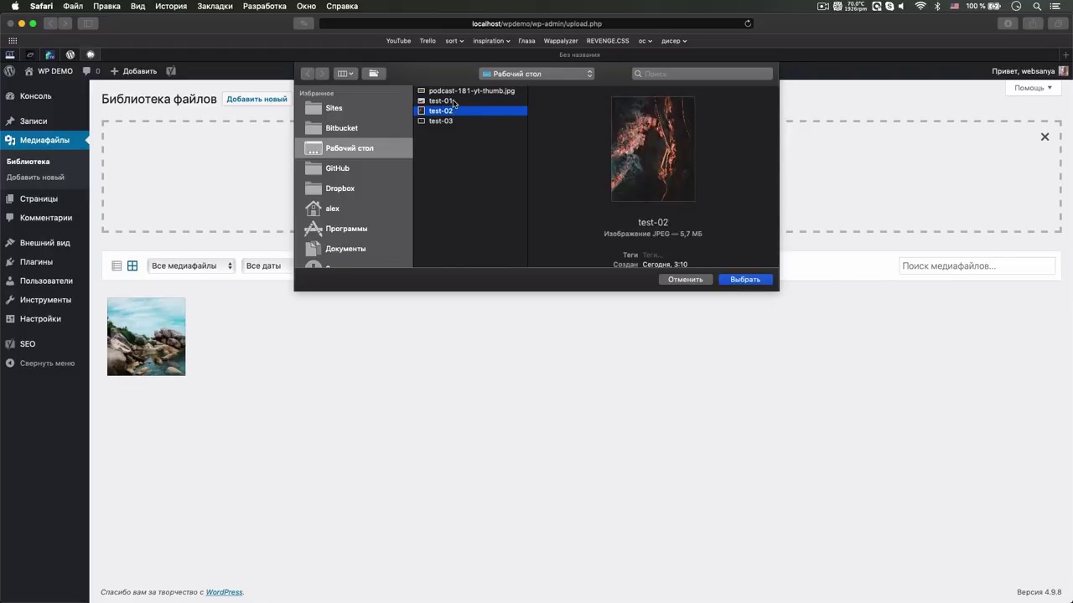
key(Down)
key(Up)
key(Up)
key(shift+Down)
key(shift+Down)
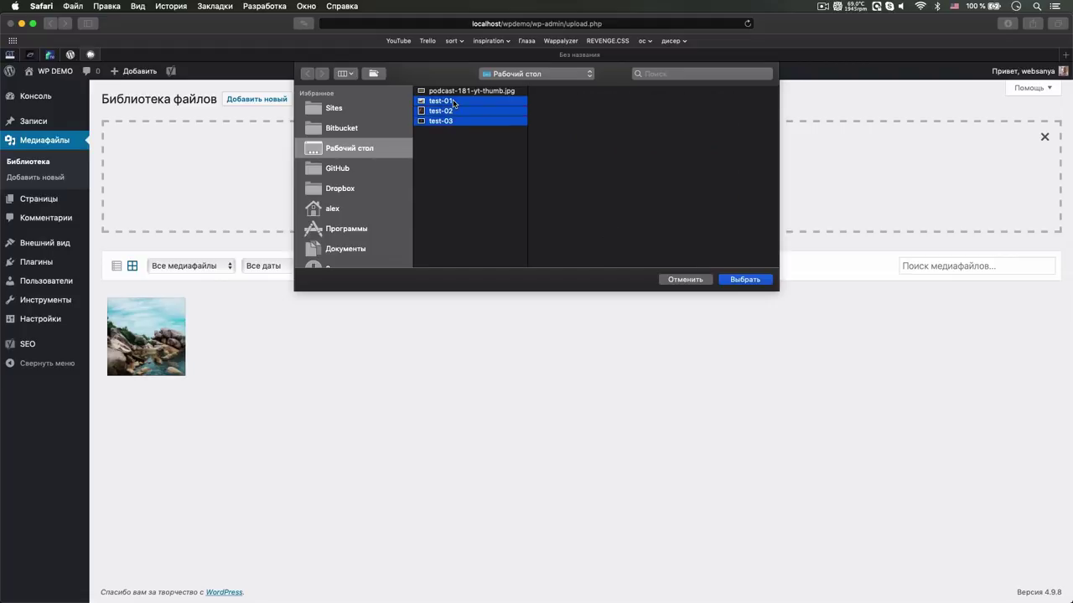
click(730, 280)
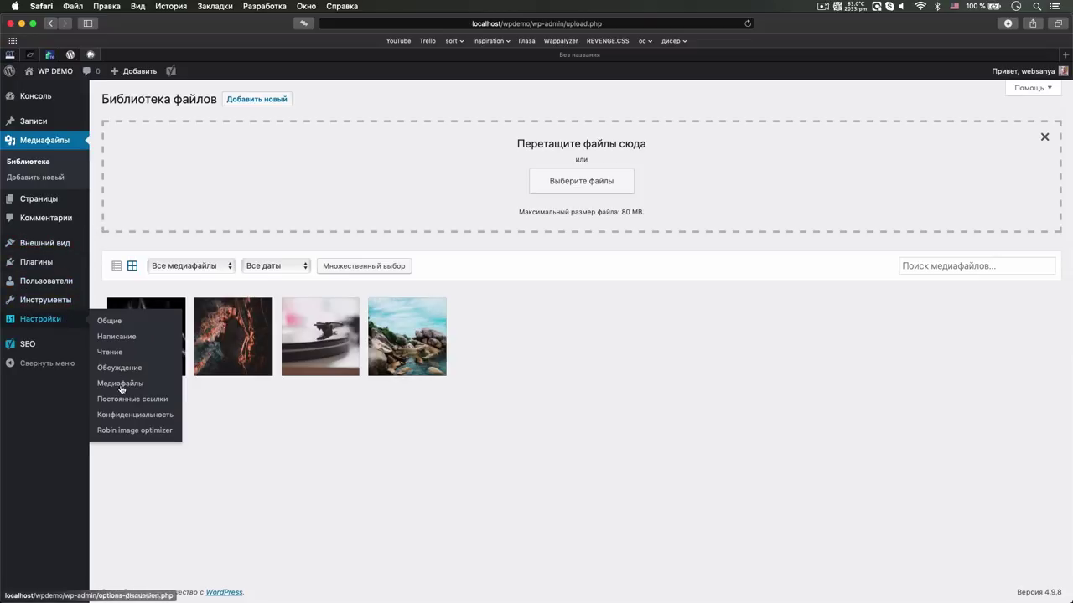
Check the optimization statistics on the Robin image optimizer main page.
mouse_move(72, 321)
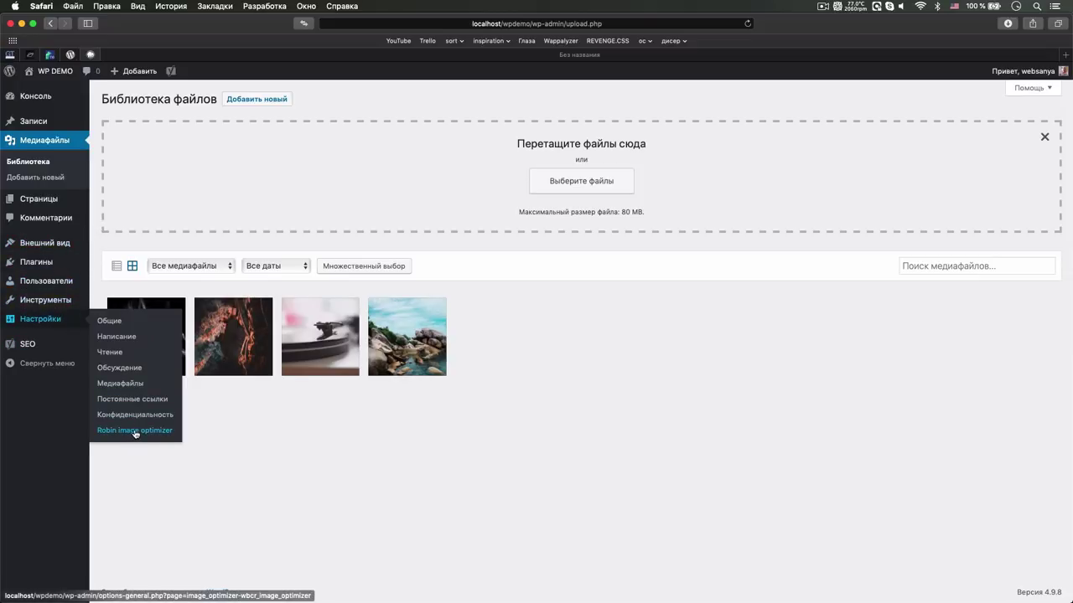
click(134, 431)
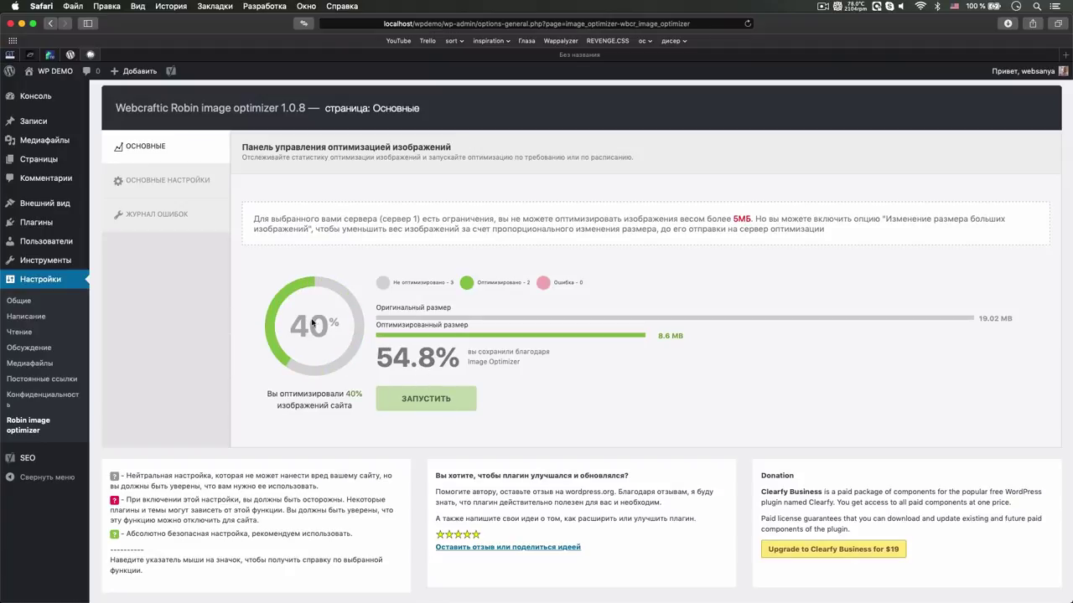
Open the test-01 image's details in the media library and optimize it.
click(57, 143)
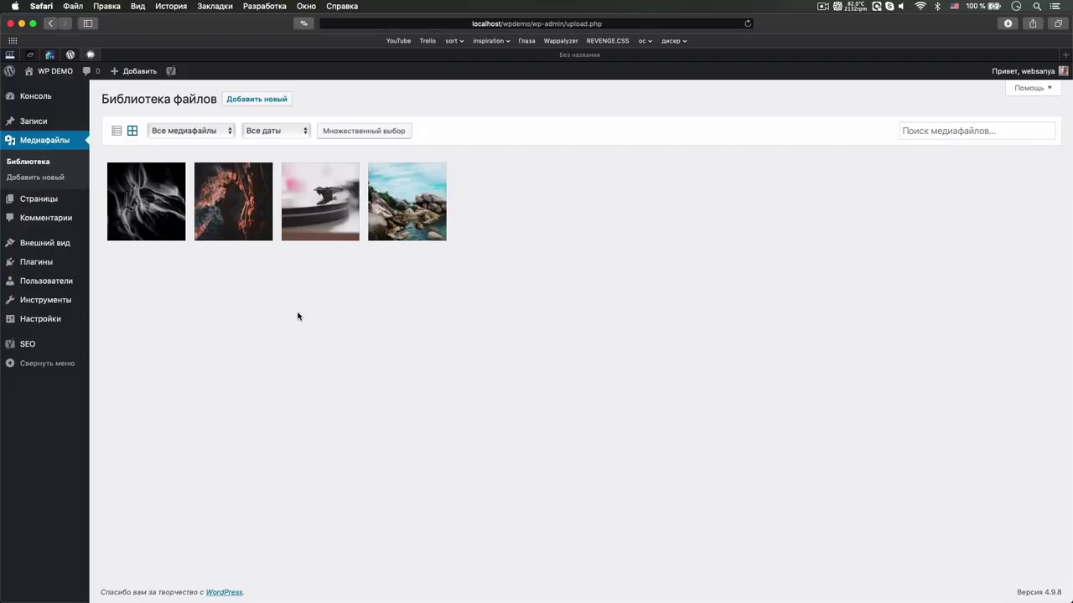
click(319, 227)
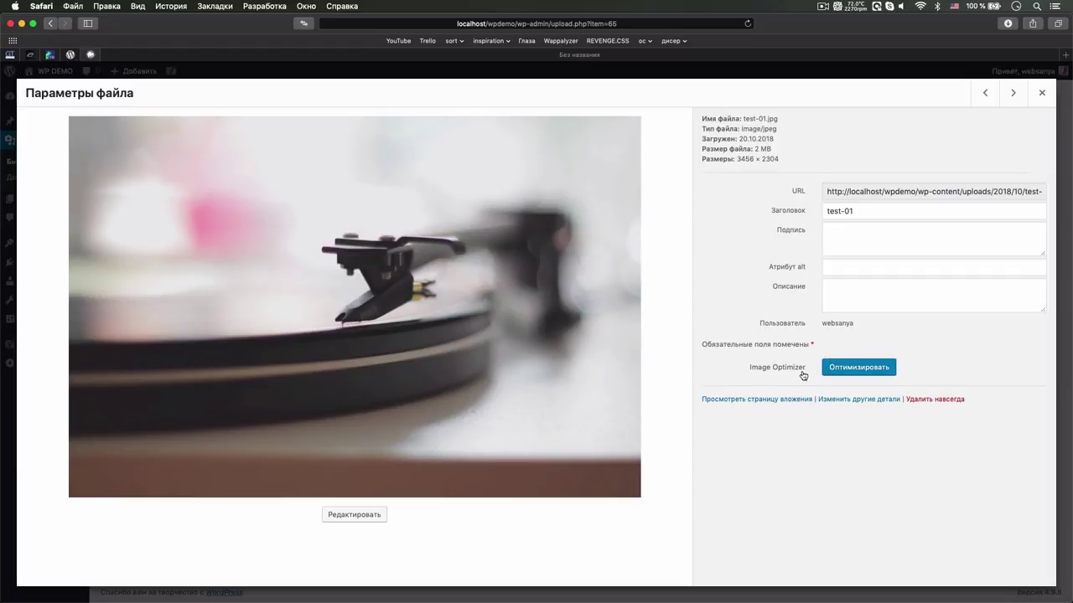
click(887, 365)
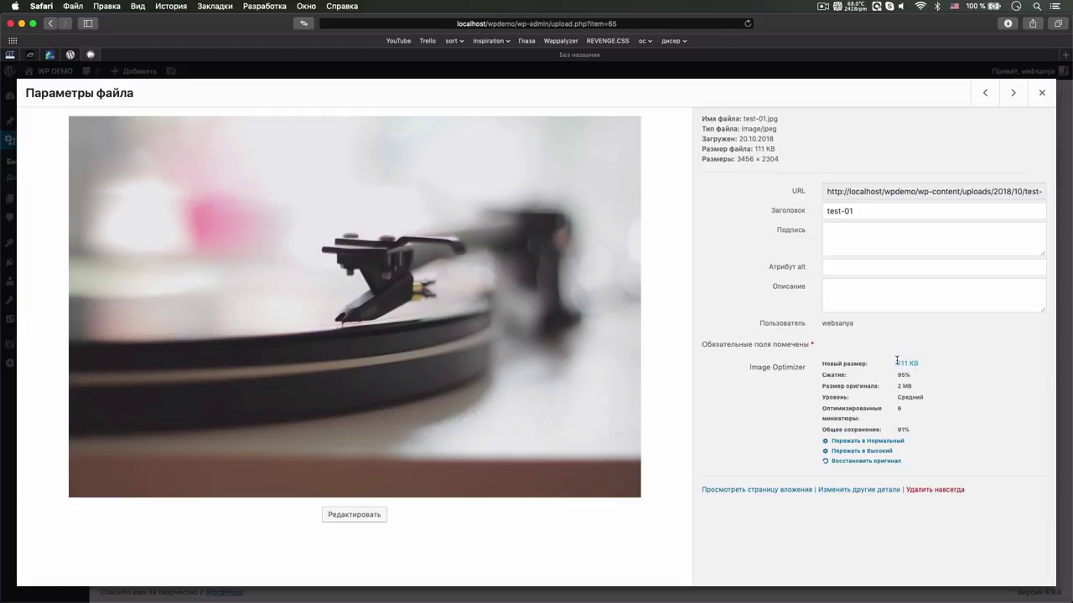
Examine test-01's compression percentage, file size and pixel dimensions, and close its details.
mouse_move(912, 376)
mouse_down()
mouse_move(823, 375)
mouse_move(897, 376)
mouse_up()
drag(793, 160, 702, 154)
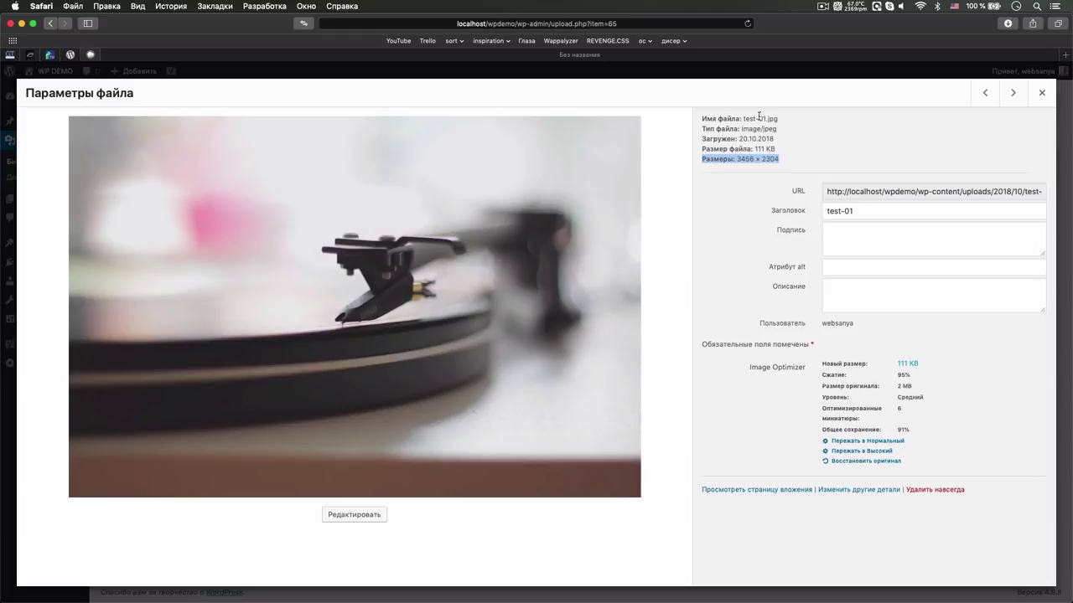
drag(793, 160, 702, 154)
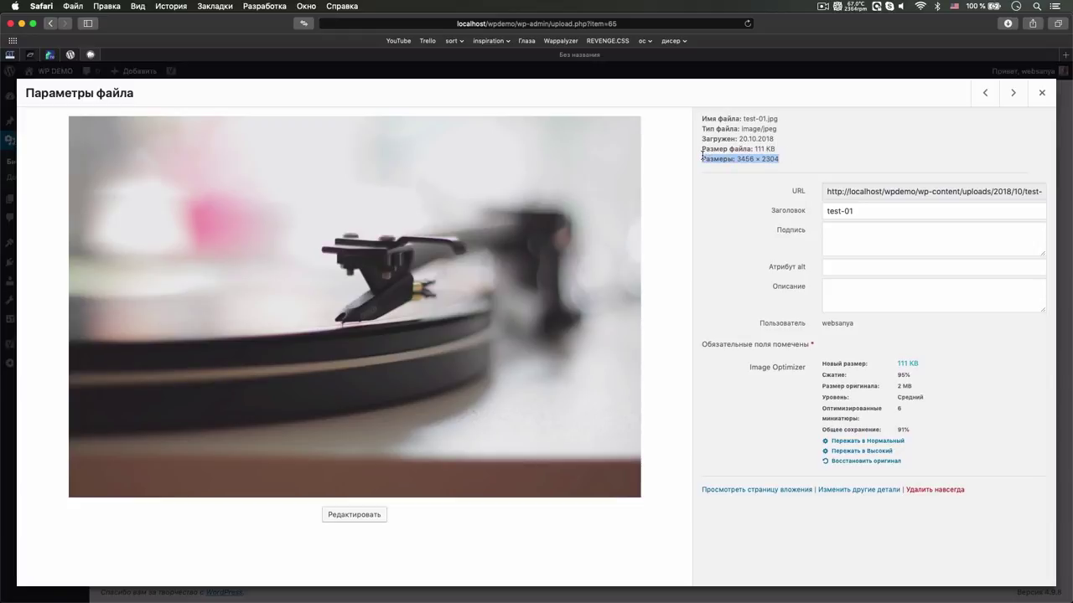
click(797, 168)
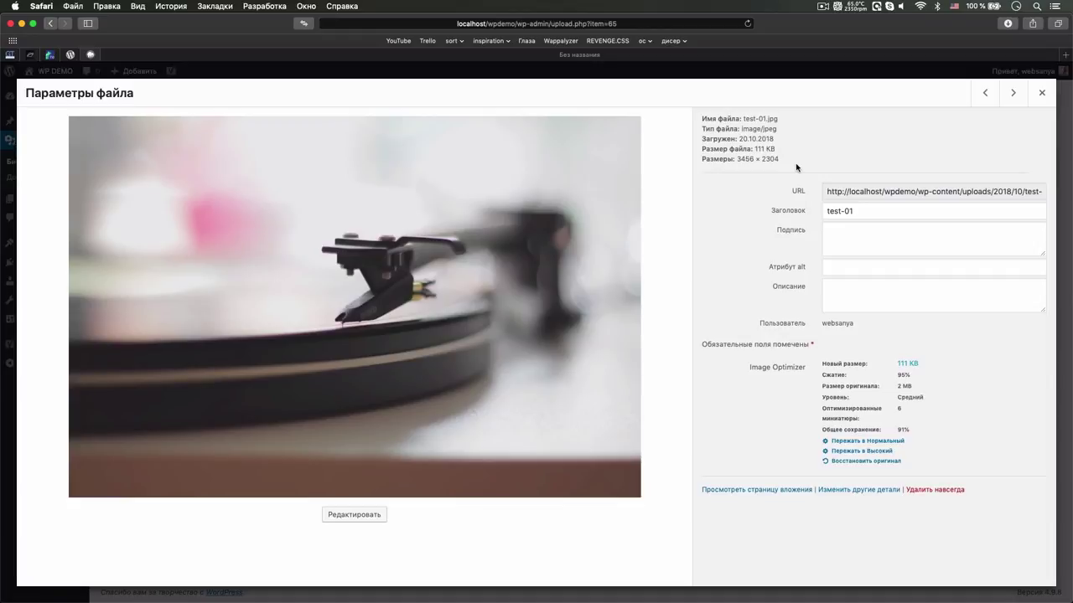
drag(754, 149, 803, 145)
drag(736, 158, 791, 158)
click(790, 158)
click(1041, 92)
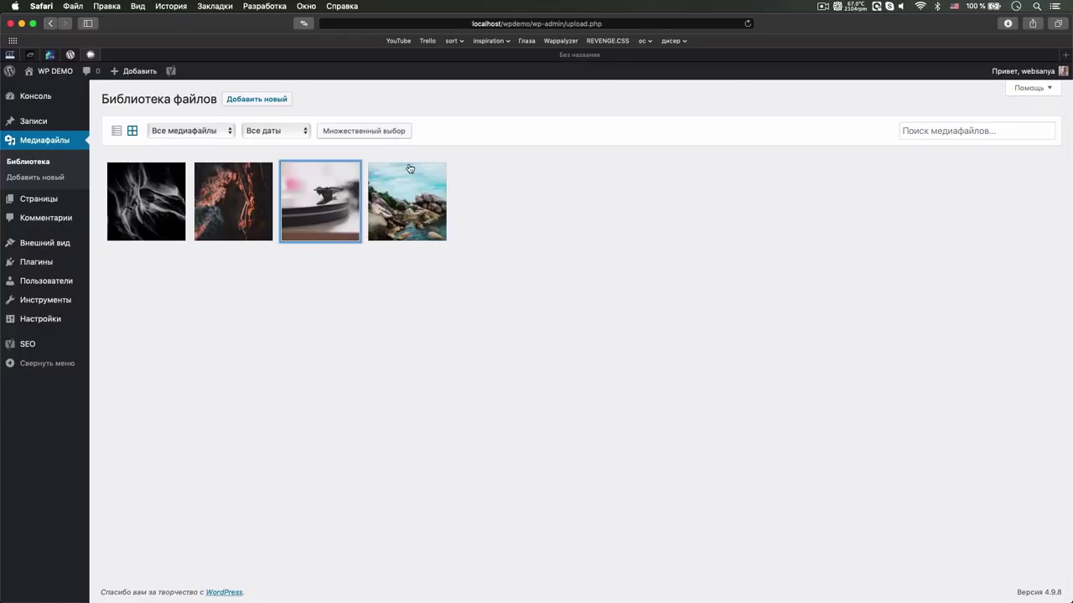
Open the test-02 image's details, check its original file size and dimensions, and optimize it.
click(253, 215)
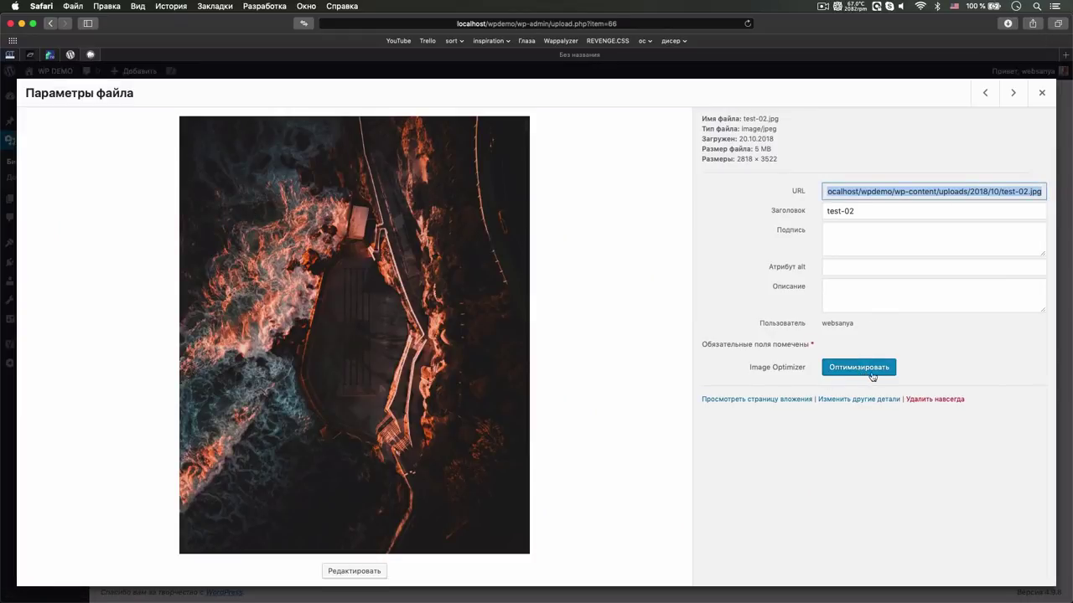
drag(754, 149, 792, 148)
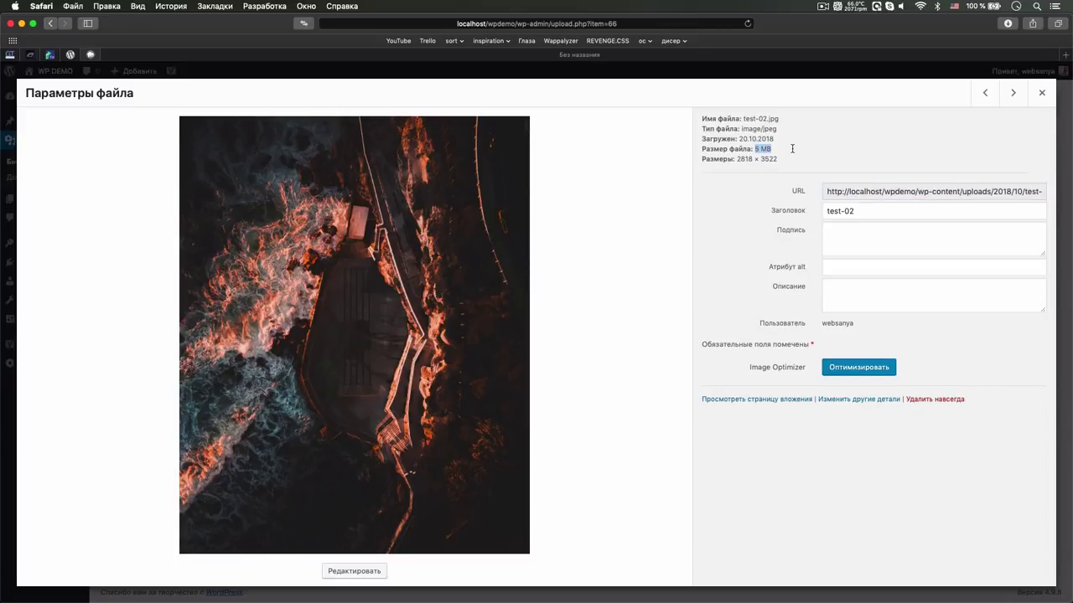
click(792, 148)
drag(703, 158, 813, 157)
click(814, 157)
click(891, 369)
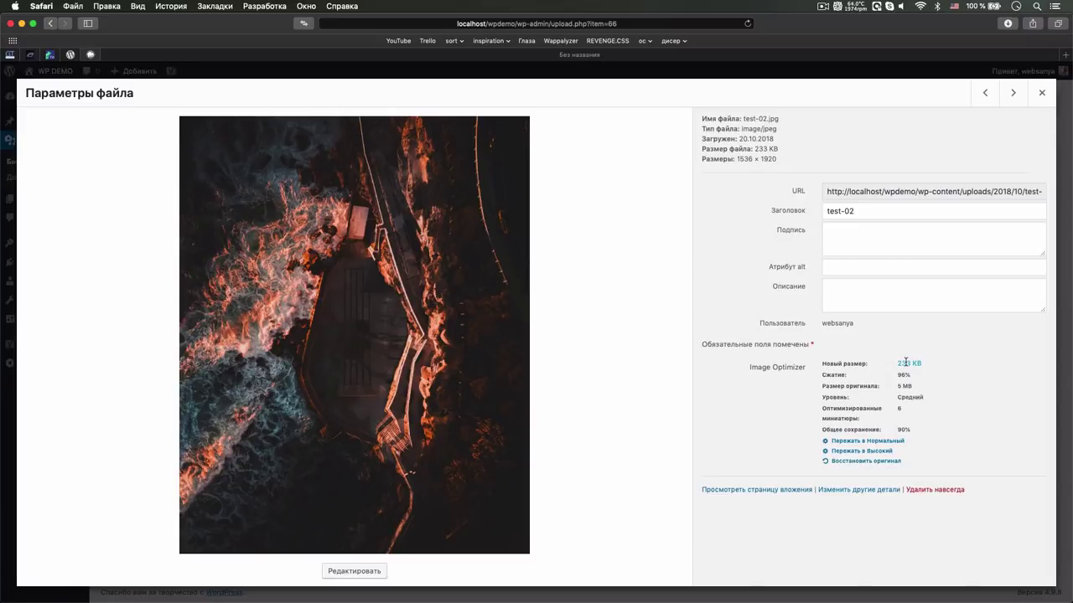
Examine test-02's compression percentage and new pixel dimensions, and close its details.
drag(896, 375, 917, 374)
click(917, 374)
triple_click(704, 158)
click(767, 158)
drag(761, 159, 788, 158)
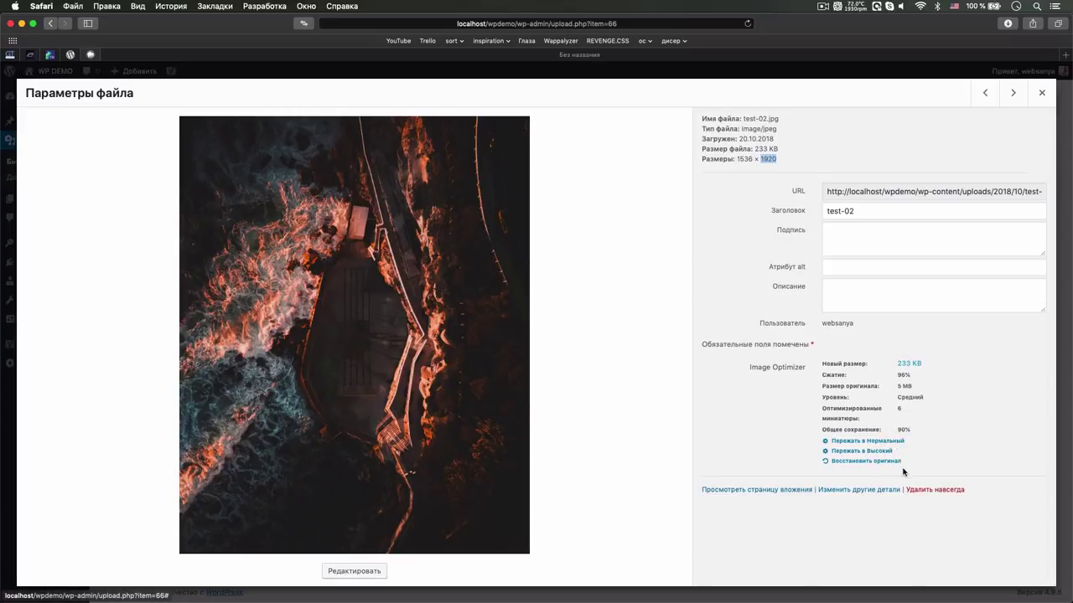
drag(897, 375, 920, 375)
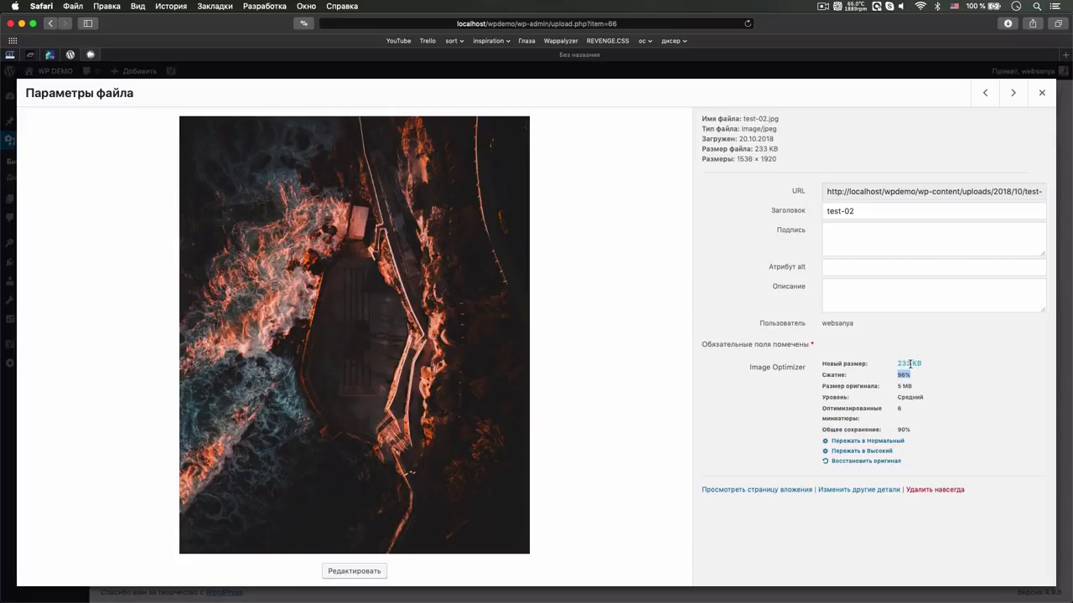
click(1041, 92)
Open the test-03 image's details, optimize it and check its new dimensions.
click(153, 207)
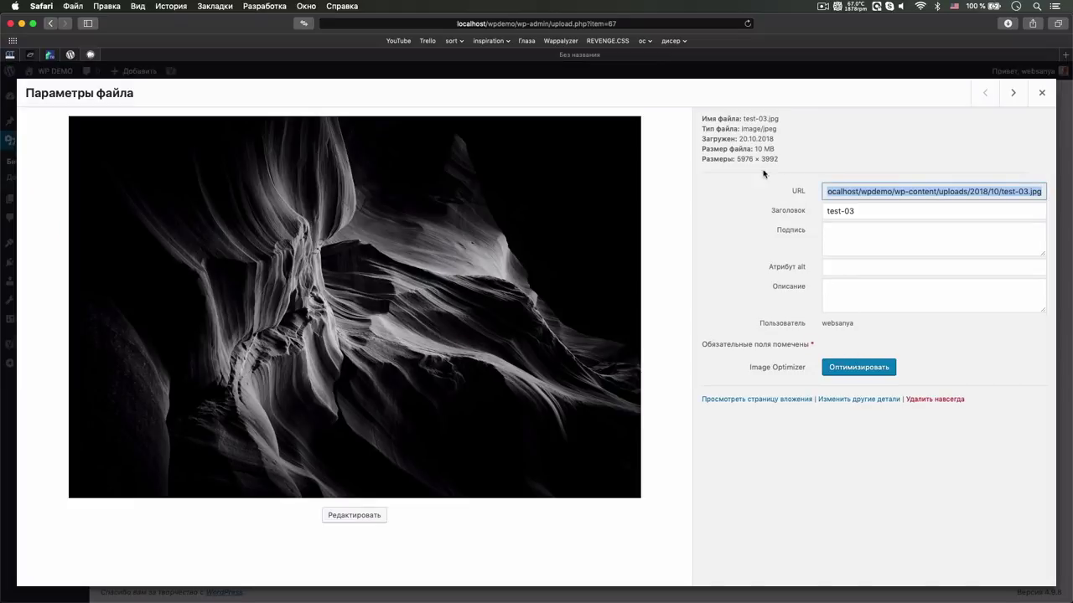
click(860, 371)
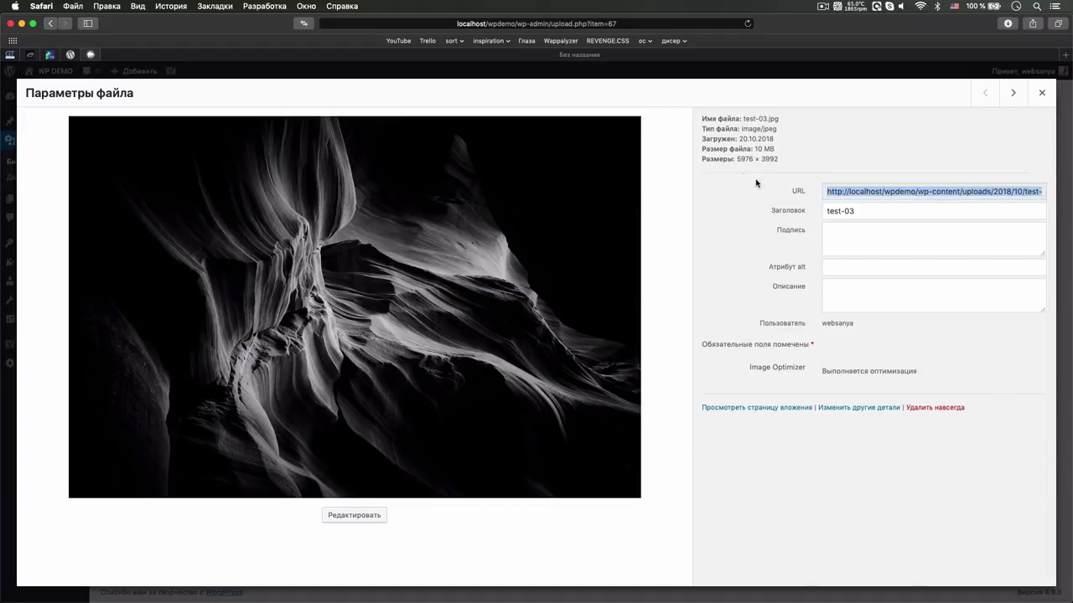
drag(705, 159, 788, 158)
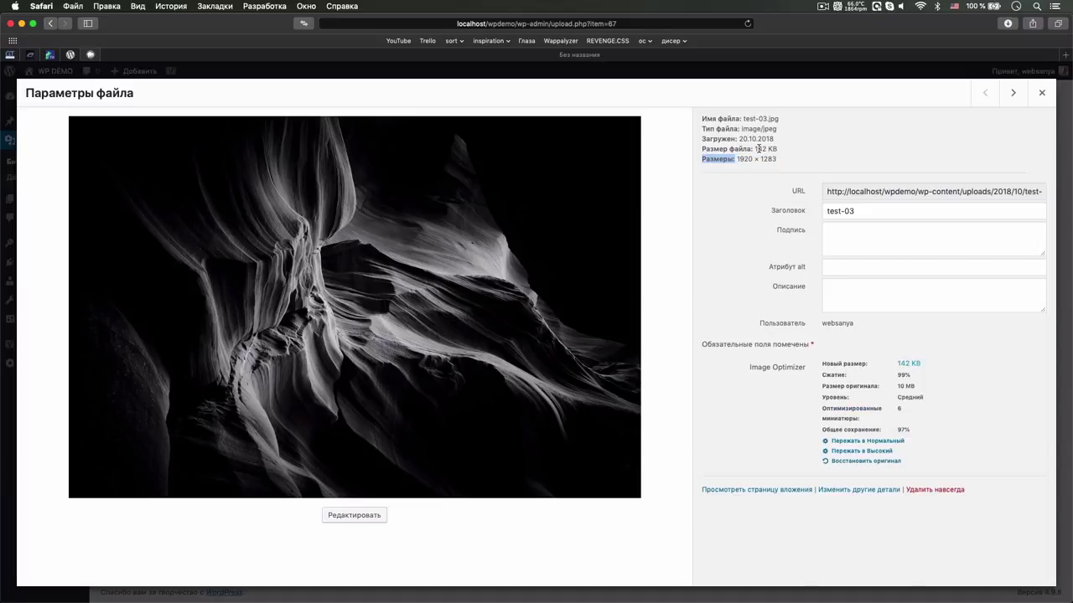
Check test-03's compression percentage and recompress the image at the Normal (Нормальный) level.
click(952, 359)
mouse_move(915, 377)
mouse_down()
mouse_move(824, 375)
mouse_move(895, 375)
mouse_up()
click(900, 442)
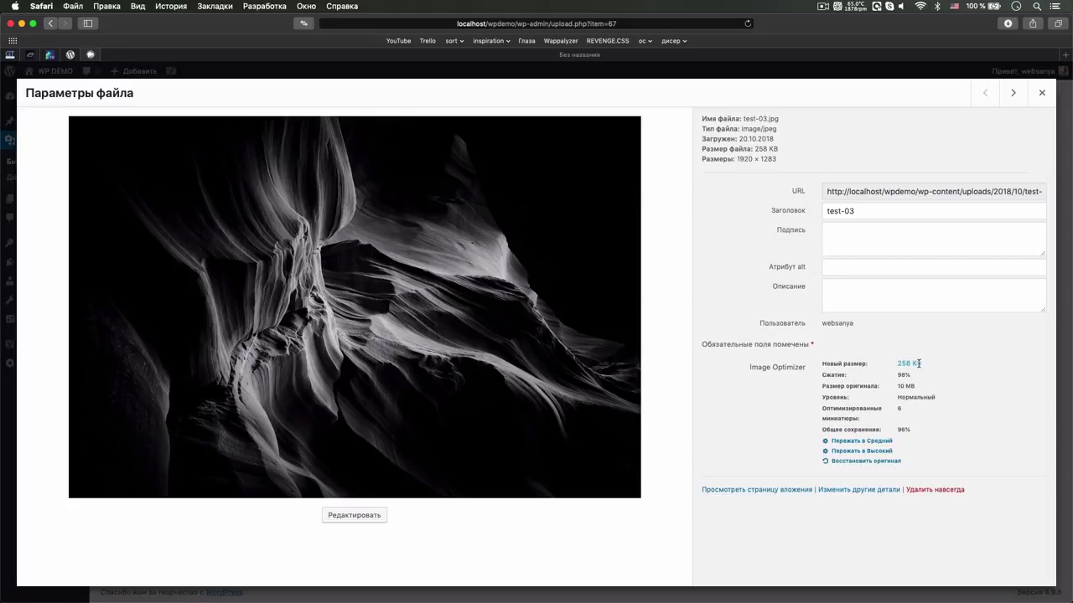
Examine test-03's new compression percentage and file size, and close its details.
drag(921, 376, 895, 371)
click(917, 382)
drag(919, 377, 896, 374)
click(755, 151)
drag(755, 151, 802, 151)
click(1041, 93)
click(488, 300)
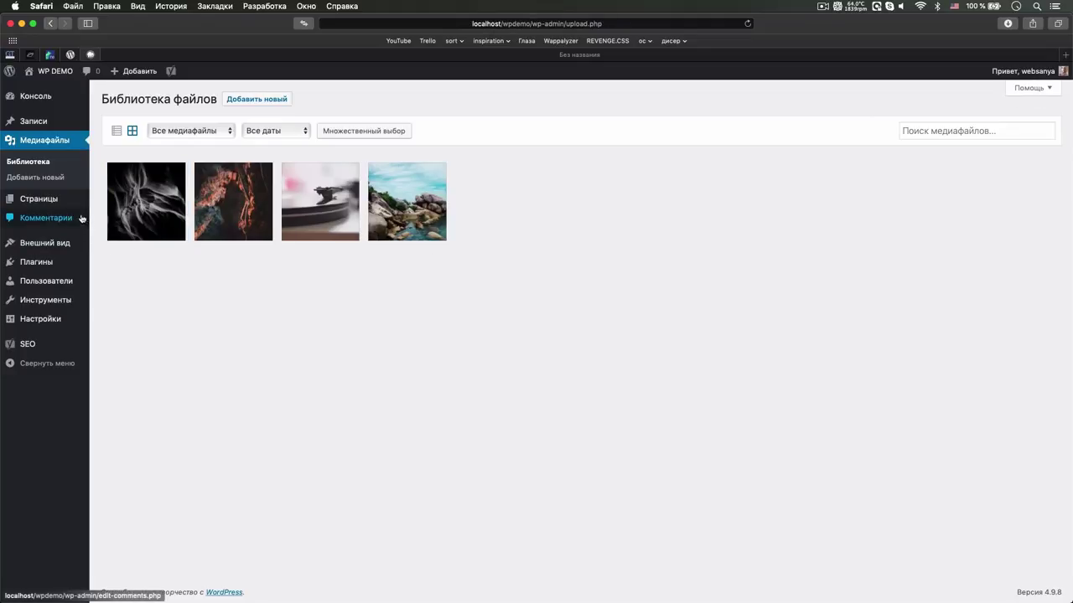
Open the list of installed plugins and minimize the browser window.
mouse_move(67, 268)
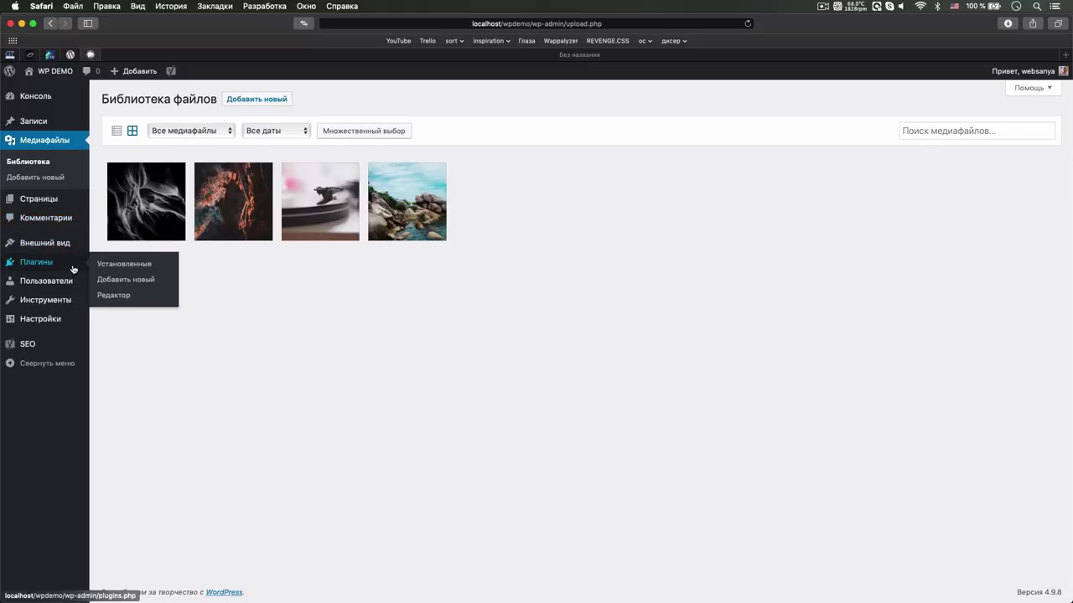
click(74, 269)
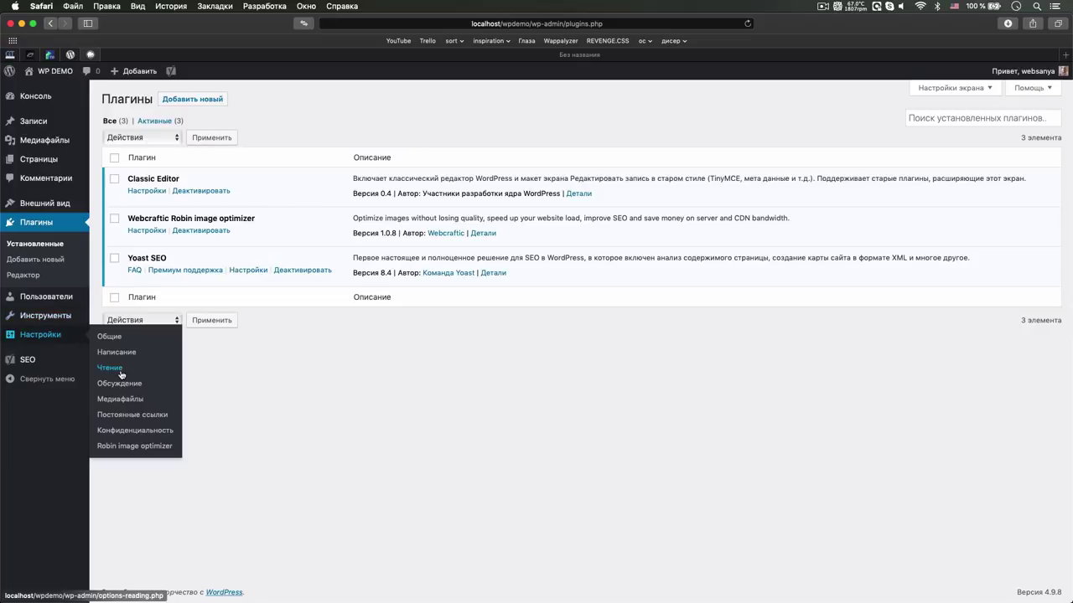
click(191, 443)
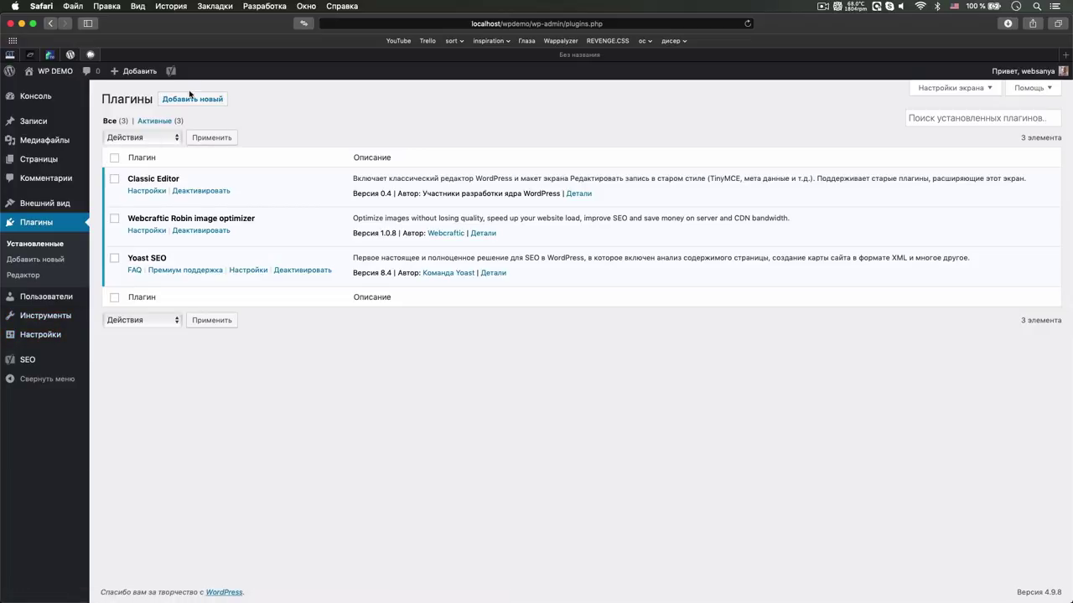
click(21, 24)
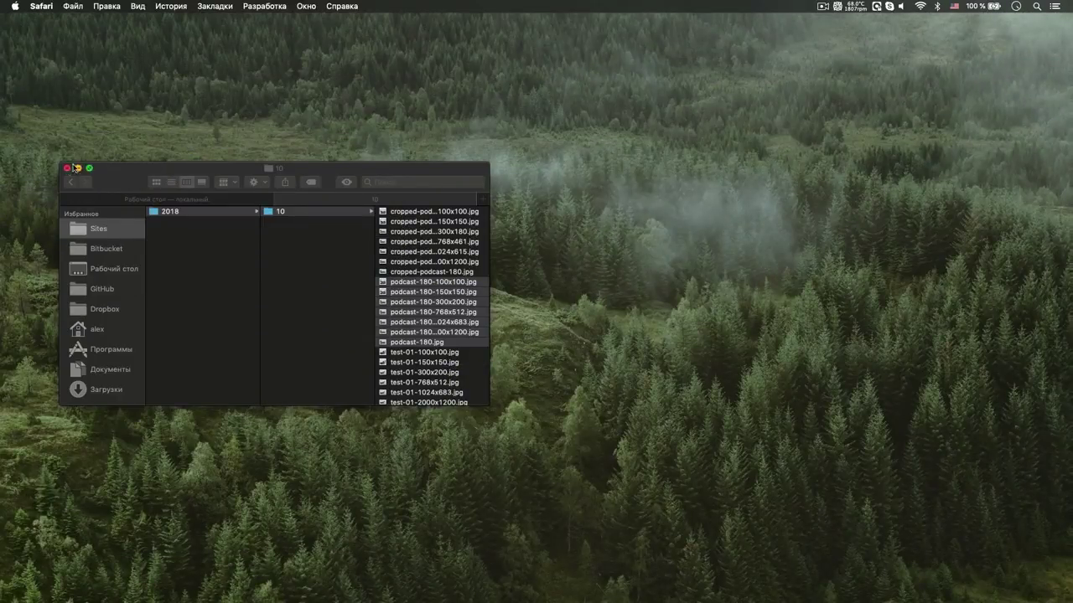
Look through the original images and their generated thumbnails in Finder's 2018/10 uploads folder, and close the folder window.
scroll(395, 291, down, 5)
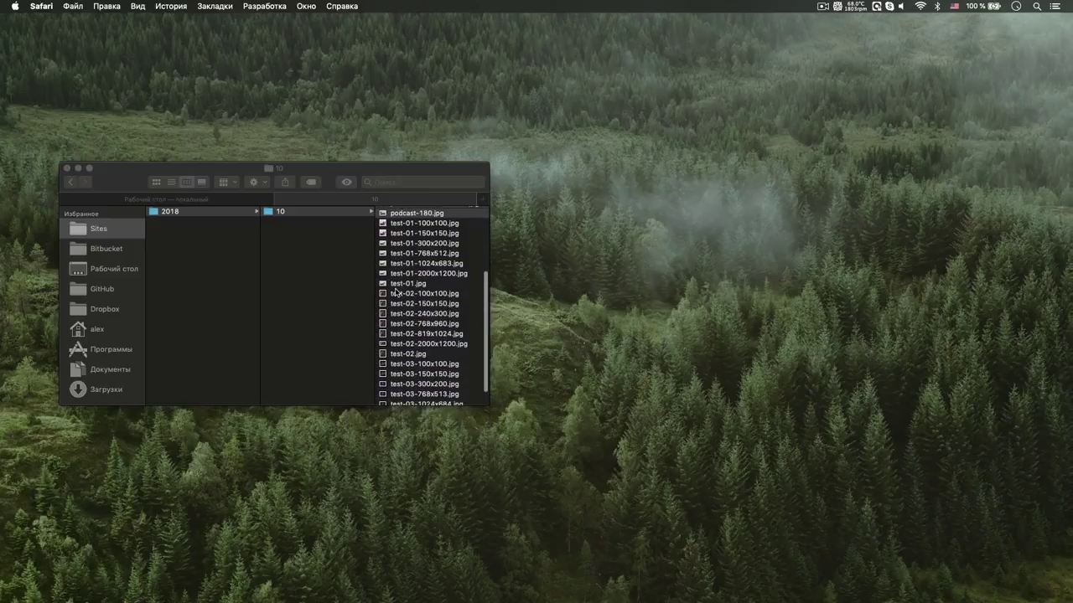
scroll(395, 290, up, 3)
scroll(395, 291, down, 5)
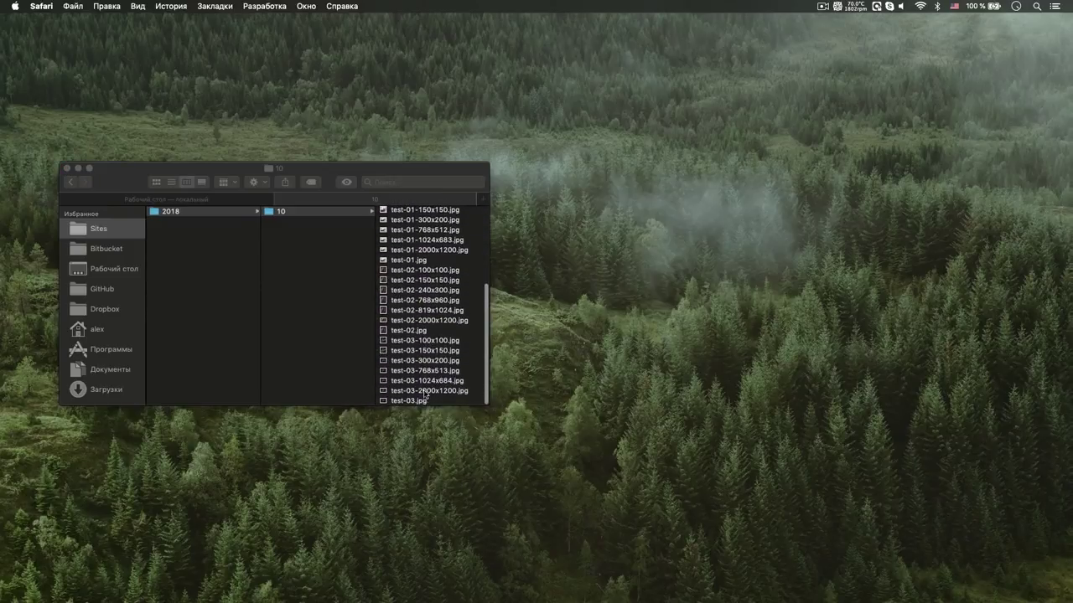
scroll(425, 320, up, 3)
scroll(425, 319, down, 3)
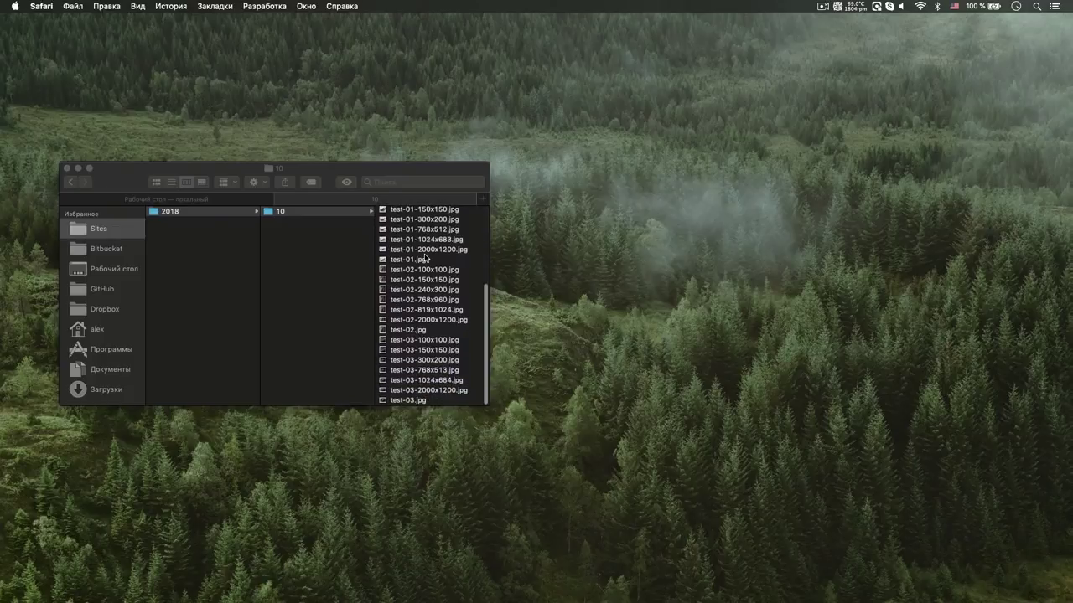
click(410, 261)
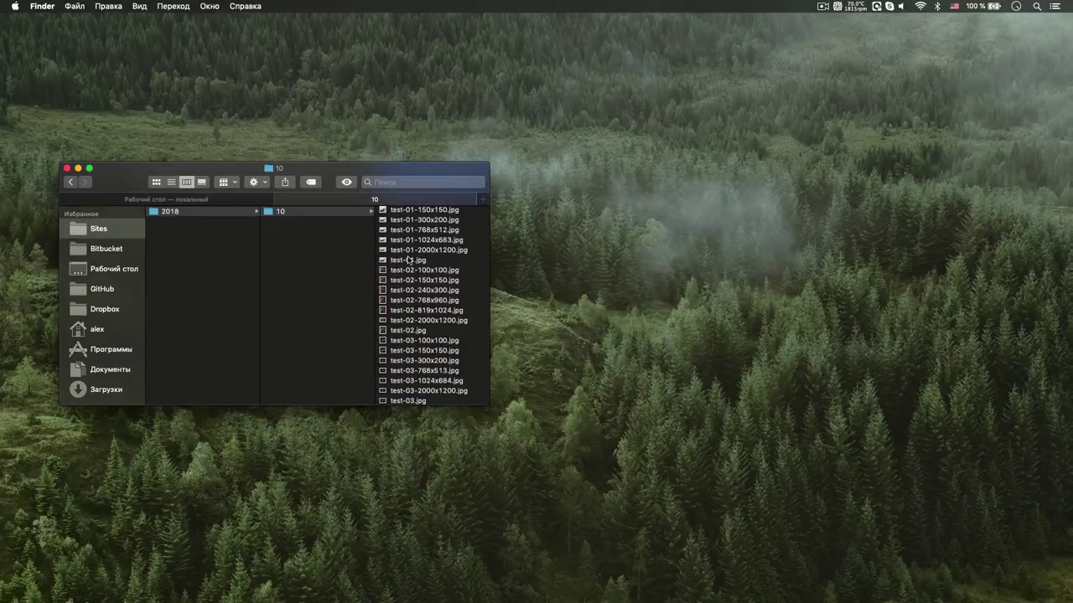
scroll(430, 313, up, 5)
click(430, 252)
shift+click(430, 319)
scroll(430, 341, up, 3)
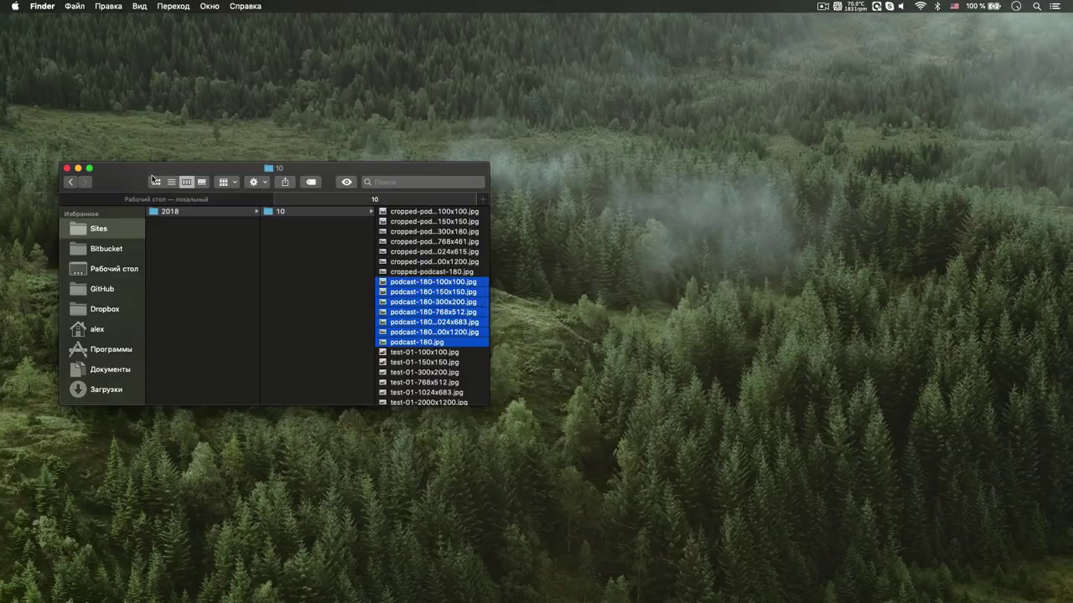
click(67, 169)
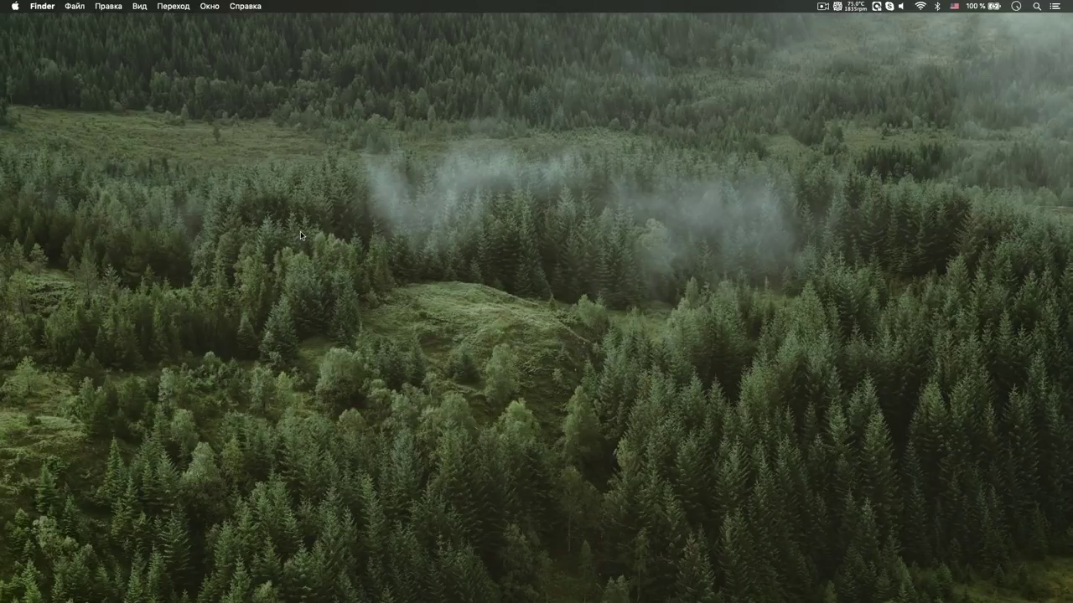